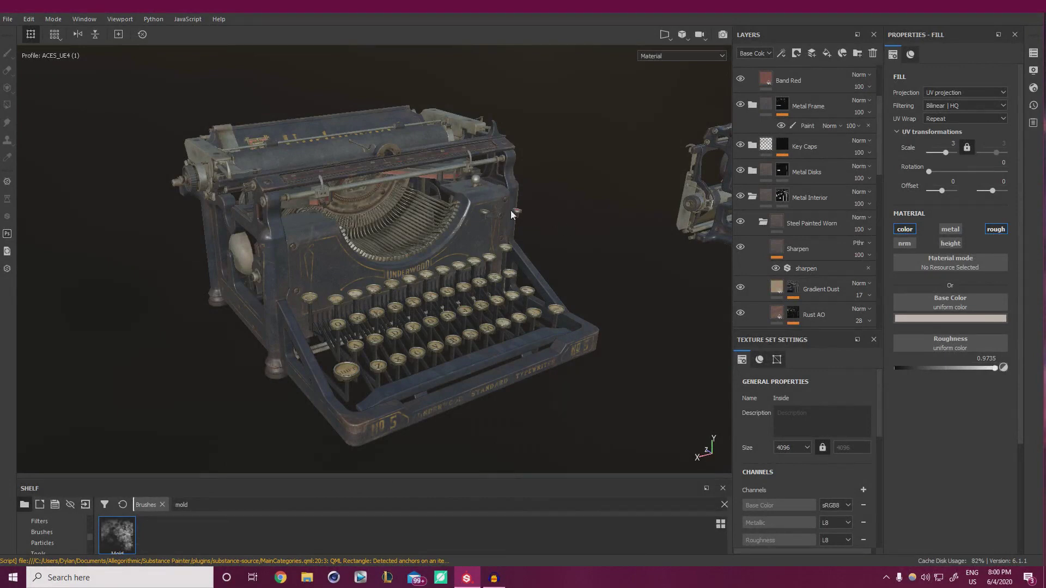
- Orbit around the typewriter to inspect it from frontal, side, low and top angles
left_click_drag(511, 211, 400, 219, "alt")
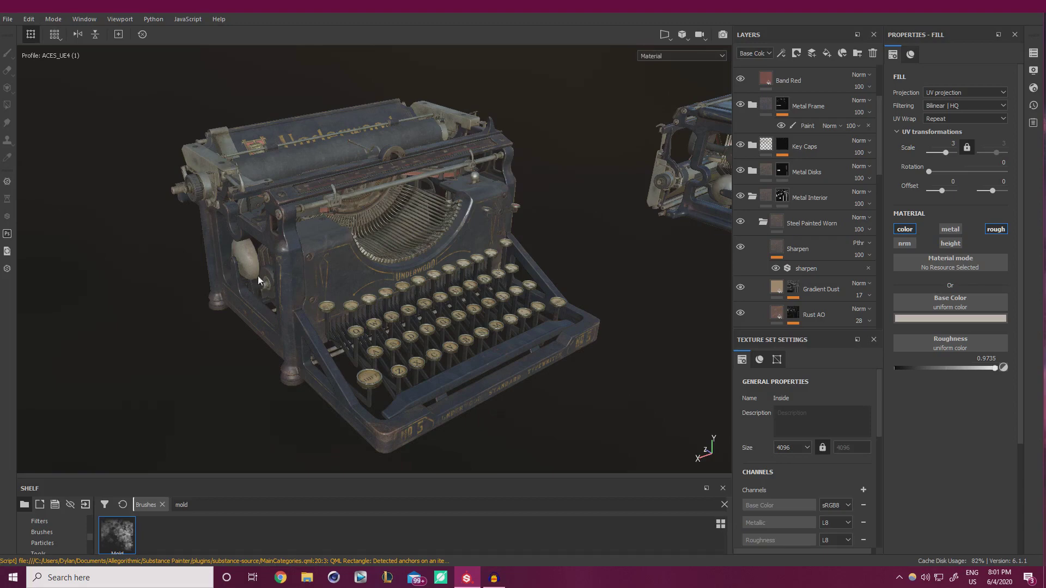
left_click_drag(257, 276, 191, 248, "alt")
scroll(396, 313, "up", 5)
left_click_drag(354, 326, 307, 326, "alt")
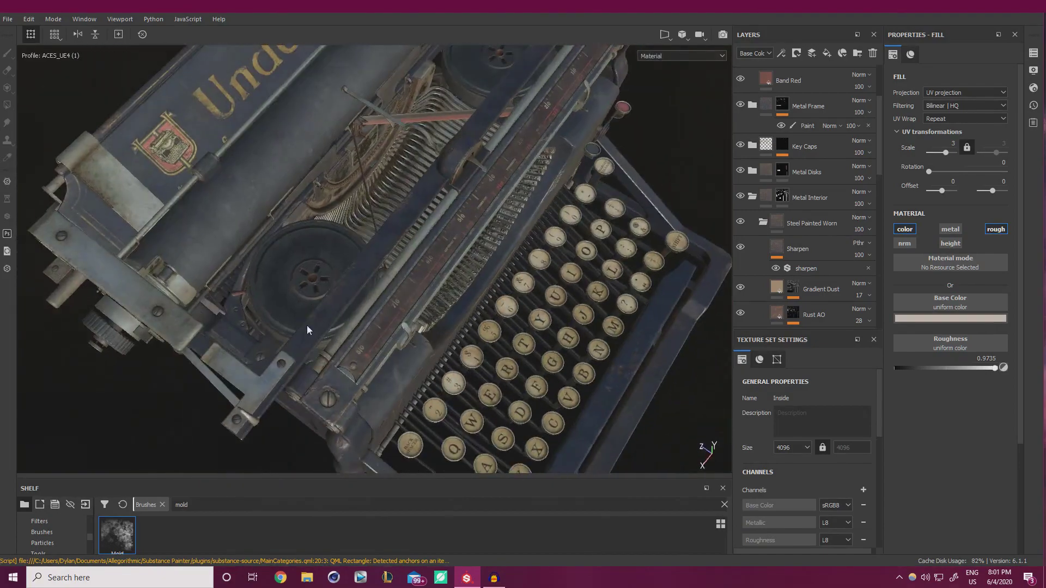
left_click_drag(292, 288, 374, 312, "alt")
left_click_drag(233, 425, 236, 204, "alt")
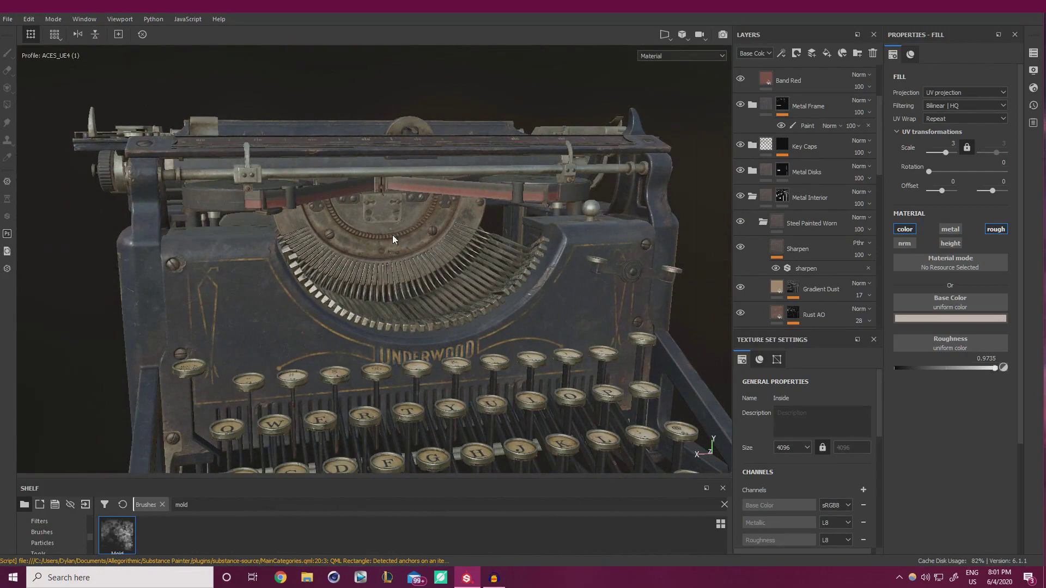
left_click_drag(392, 234, 332, 208, "alt")
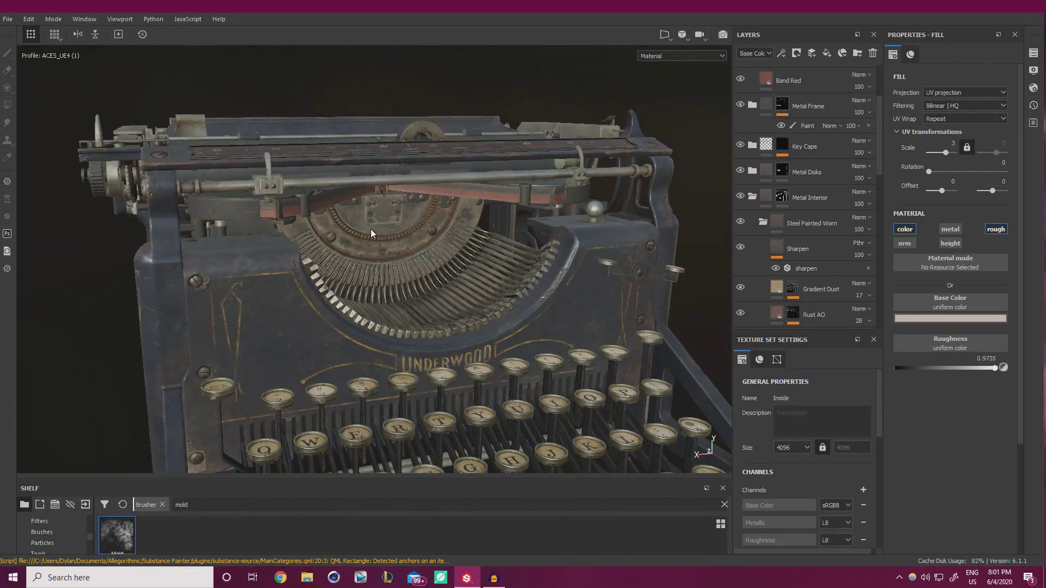
left_click_drag(380, 258, 248, 228, "alt")
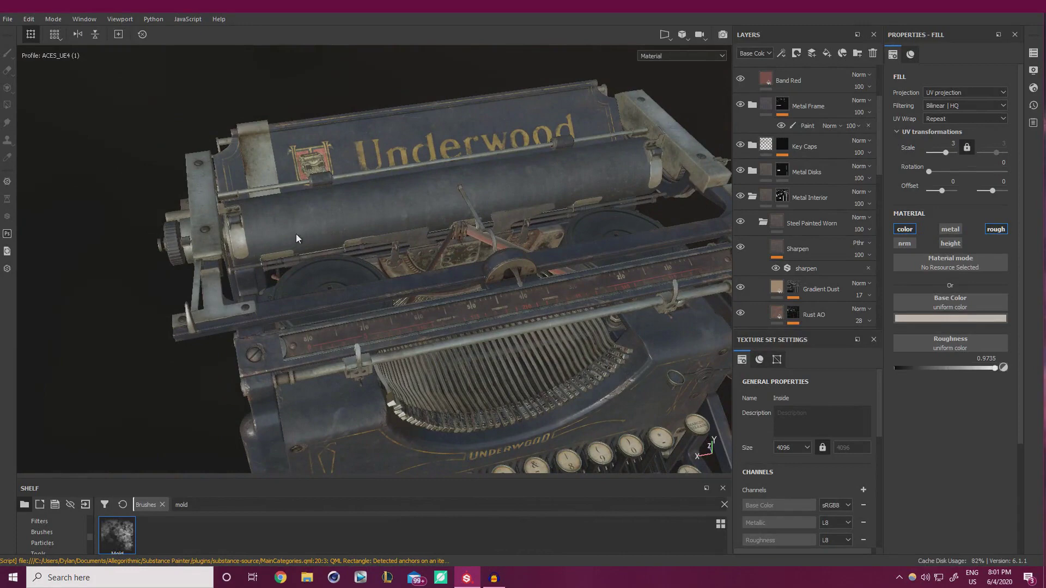
left_click_drag(296, 233, 292, 225, "alt")
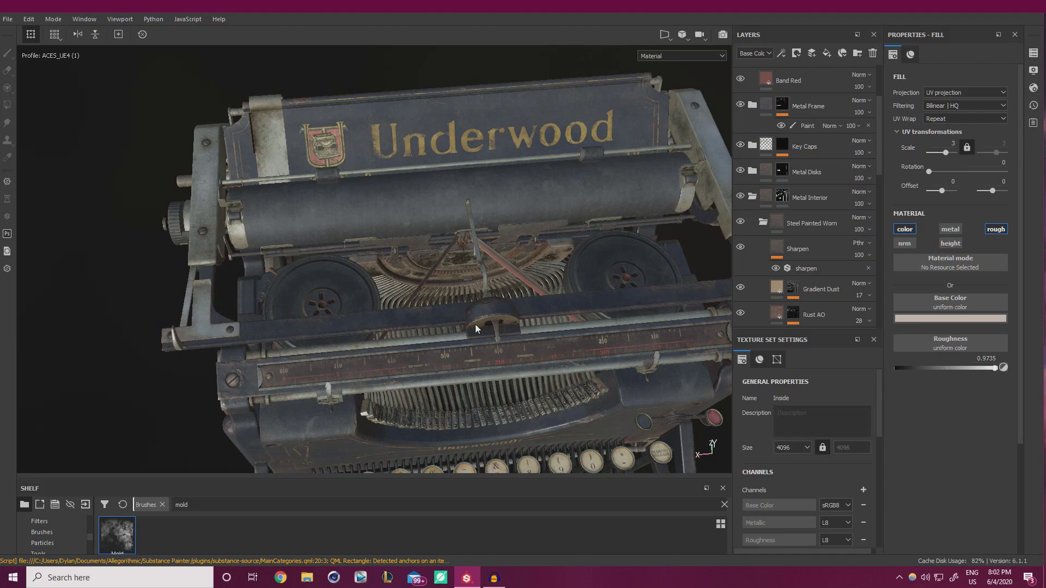
left_click_drag(469, 328, 377, 157, "alt")
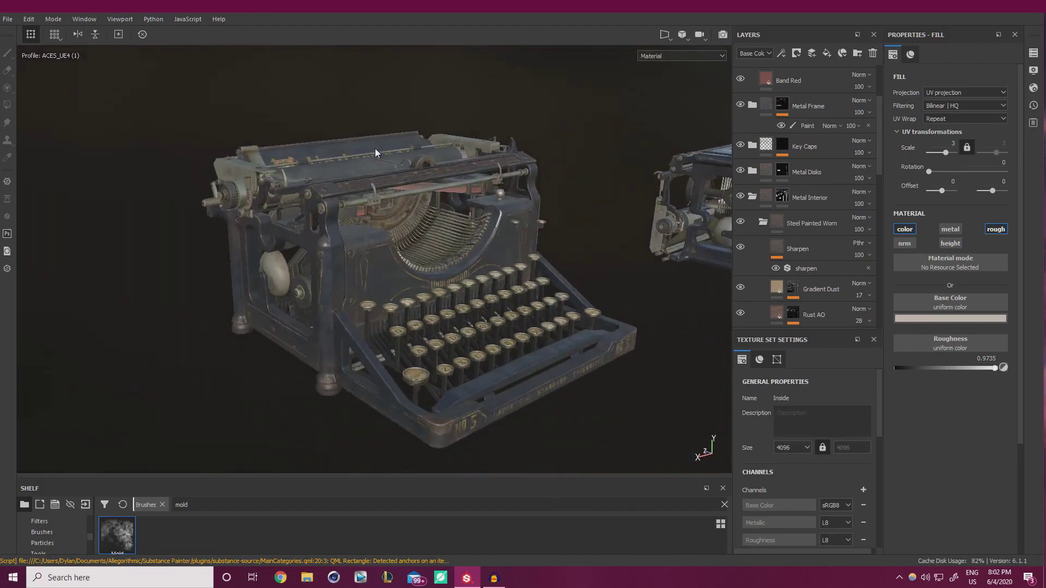
left_click_drag(393, 158, 381, 190, "alt")
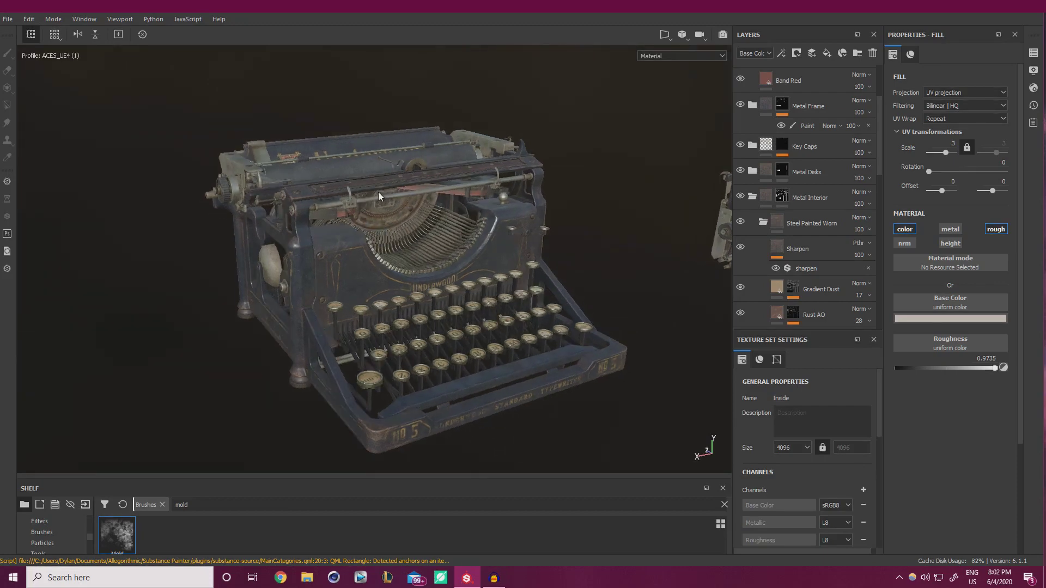
left_click_drag(378, 192, 544, 207, "alt")
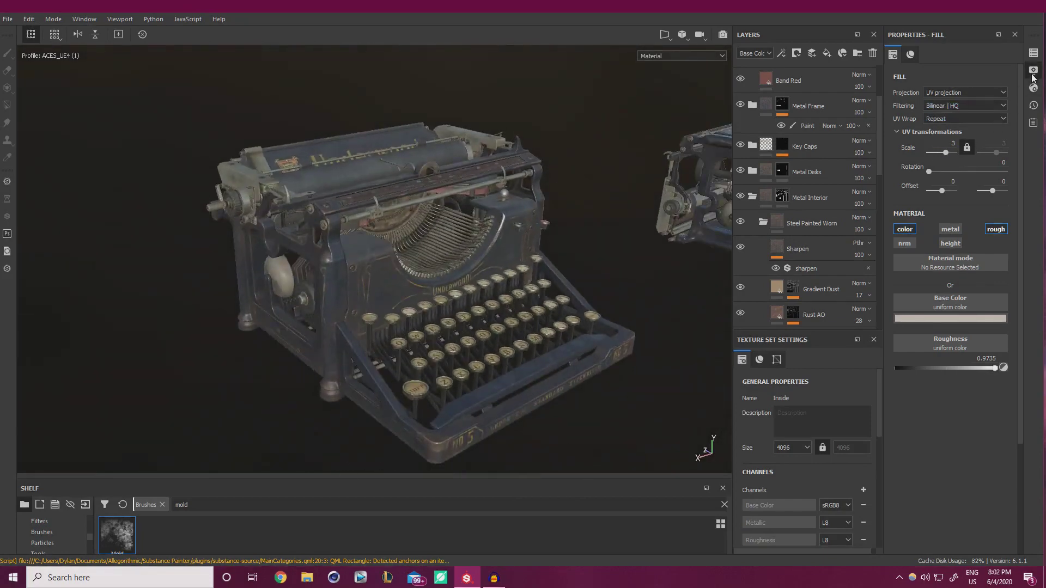
- Enable viewport shadows, set environment opacity 8, exposure 0.24 and field of view 25
left_click(1033, 74)
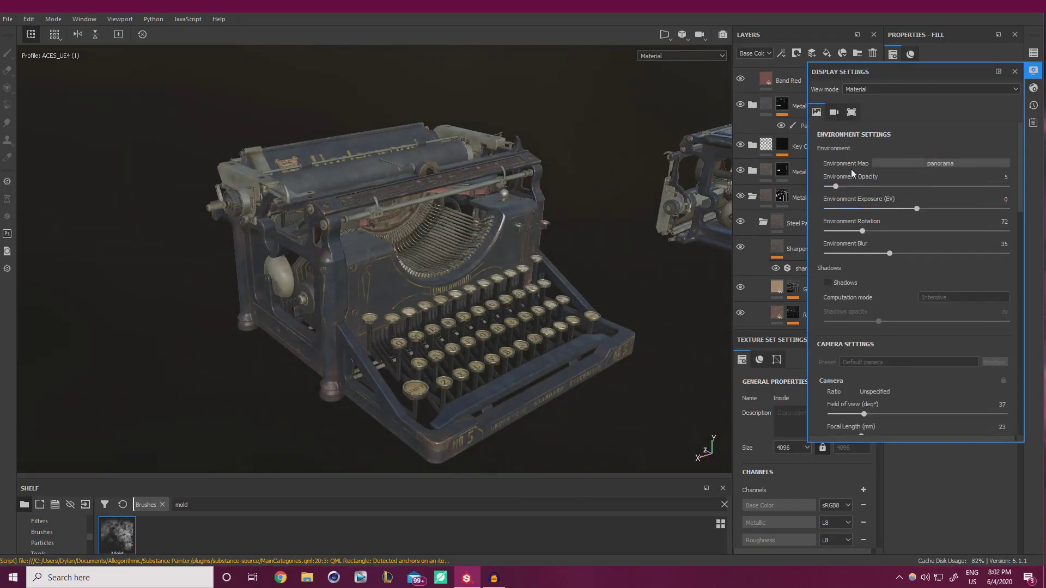
left_click(828, 283)
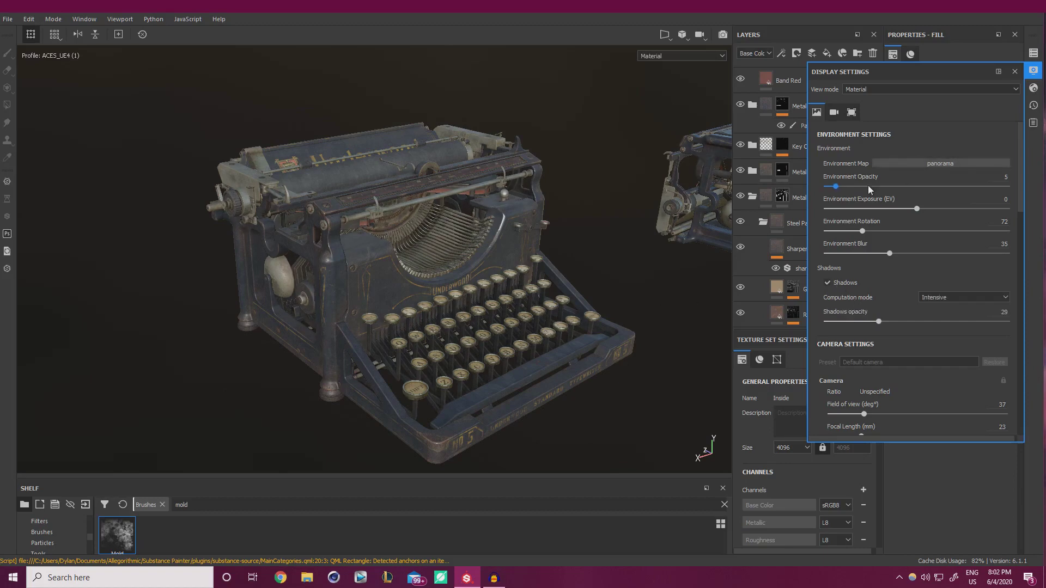
left_click_drag(838, 187, 844, 187)
left_click_drag(914, 212, 915, 213)
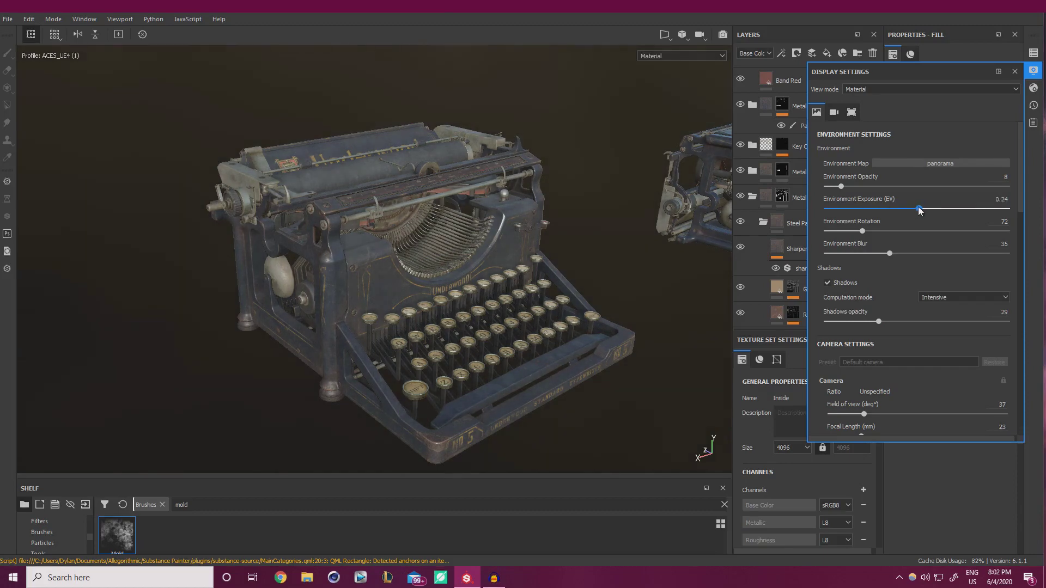
scroll(826, 341, "down", 2)
left_click_drag(864, 348, 853, 349)
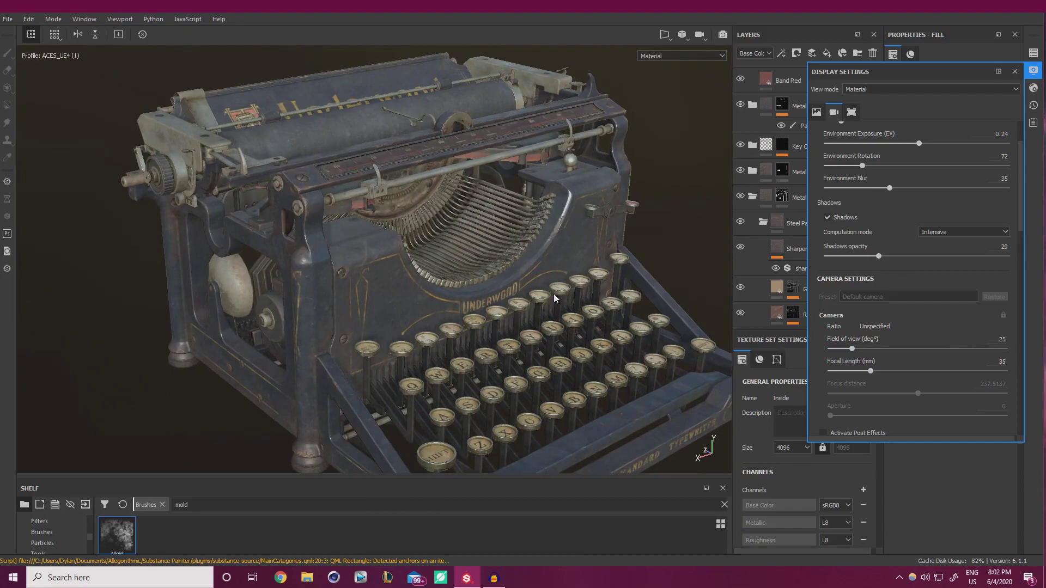
scroll(346, 240, "down", 5)
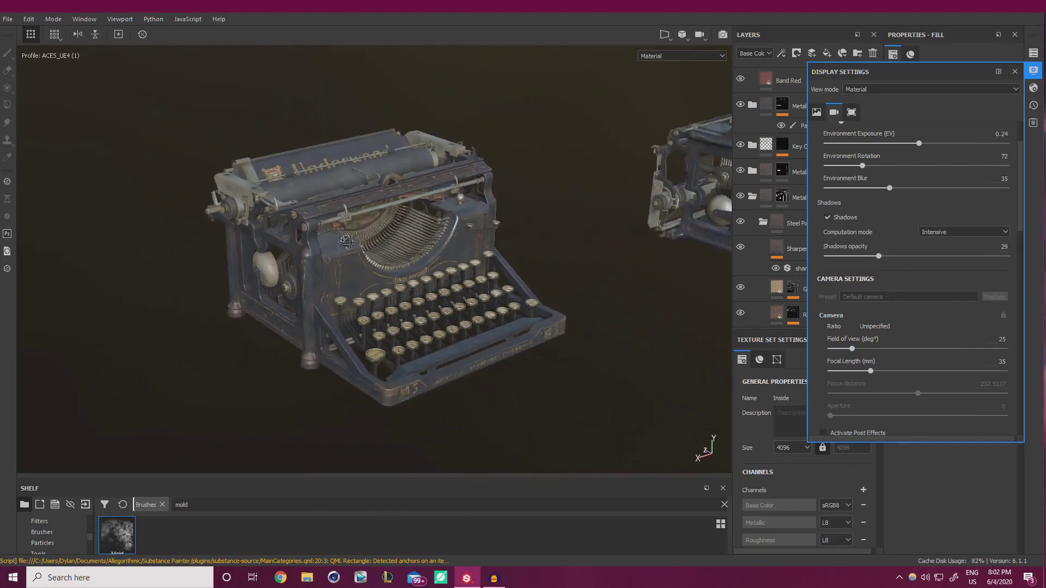
left_click_drag(346, 240, 532, 280, "alt")
scroll(525, 315, "up", 3)
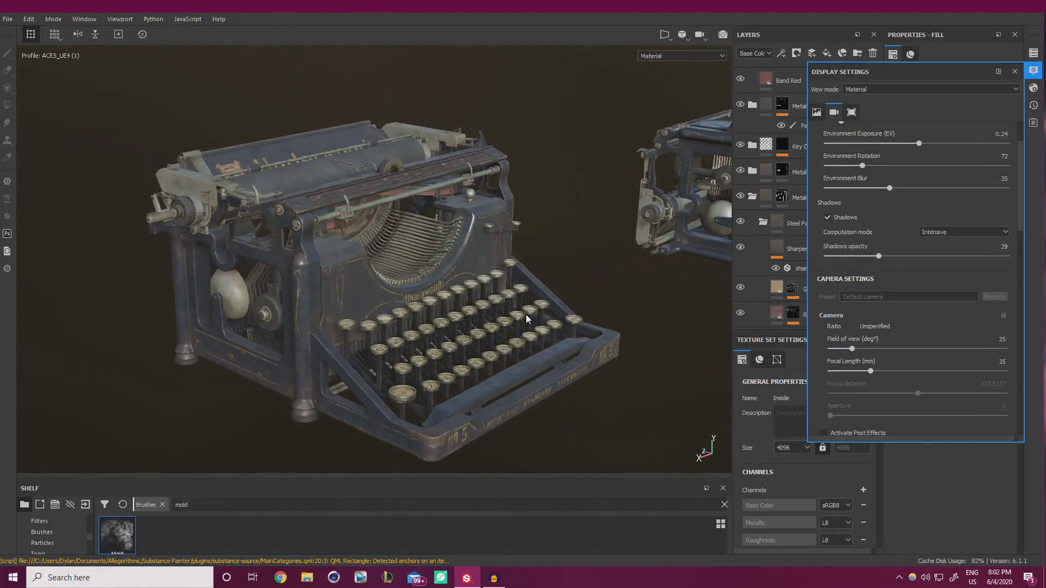
left_click_drag(517, 315, 611, 267, "alt")
scroll(921, 141, "up", 2)
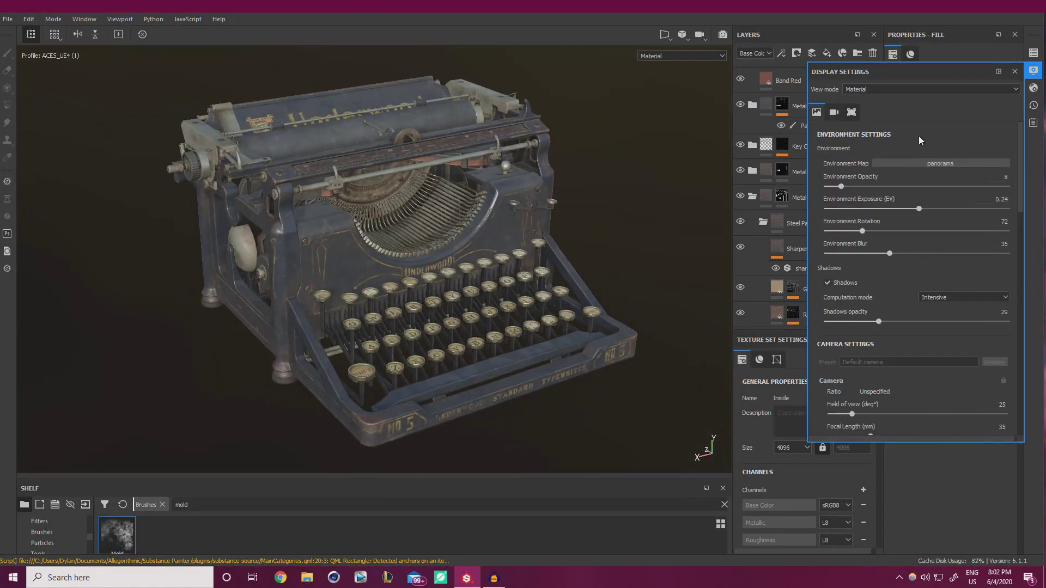
- Try Studio 03, then use Tomoco Studio rotated to 74 and close display settings
left_click(913, 165)
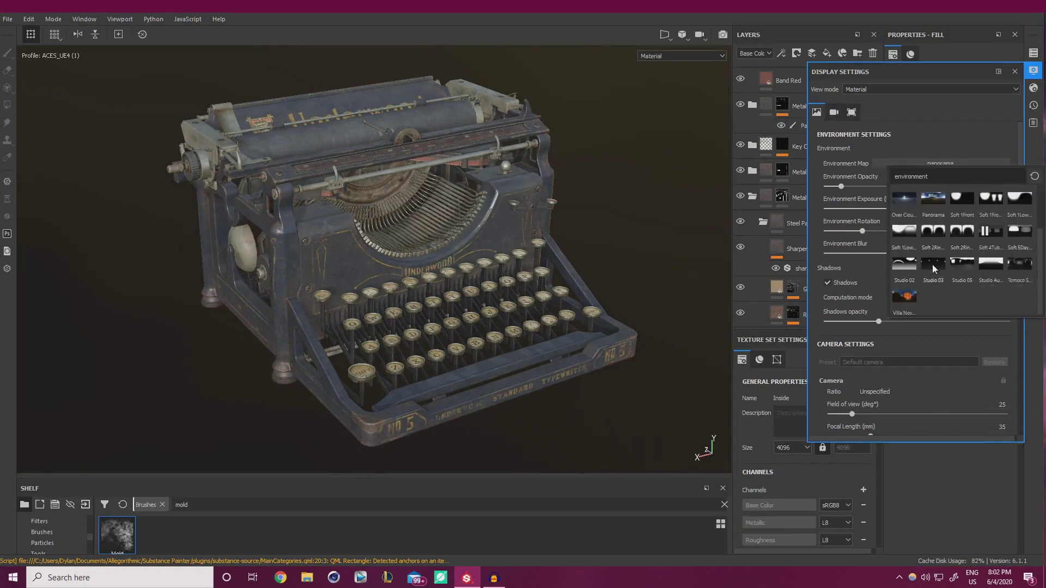
left_click(912, 259)
right_click_drag(580, 235, 600, 207, "shift")
left_click(913, 165)
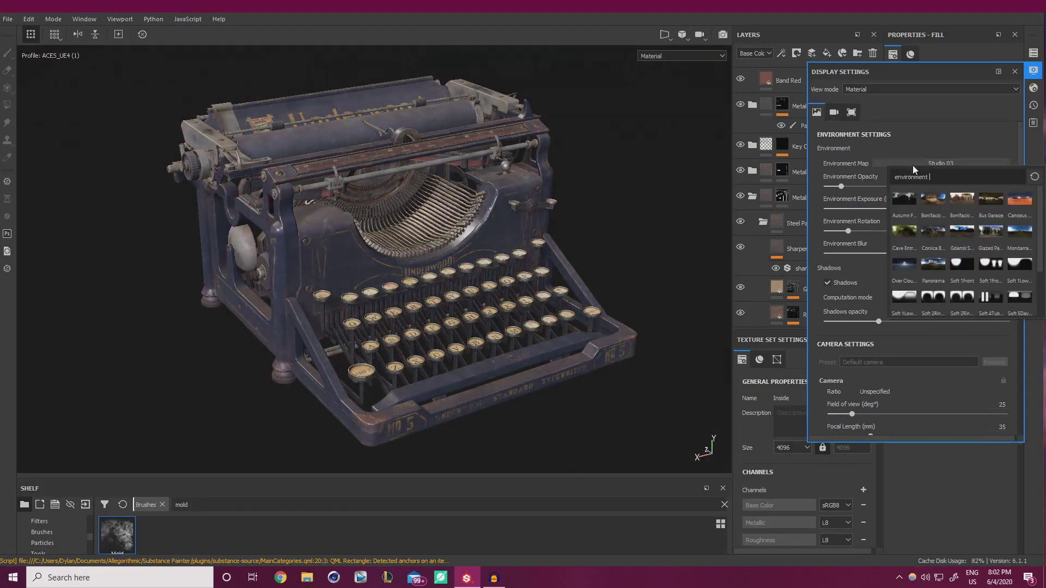
left_click(1019, 264)
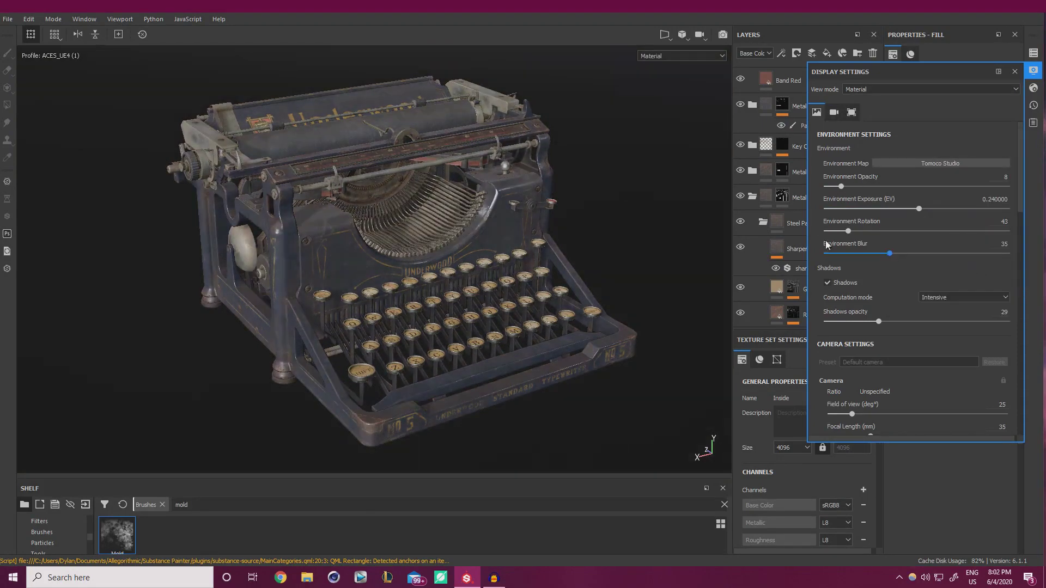
right_click_drag(637, 198, 639, 200, "shift")
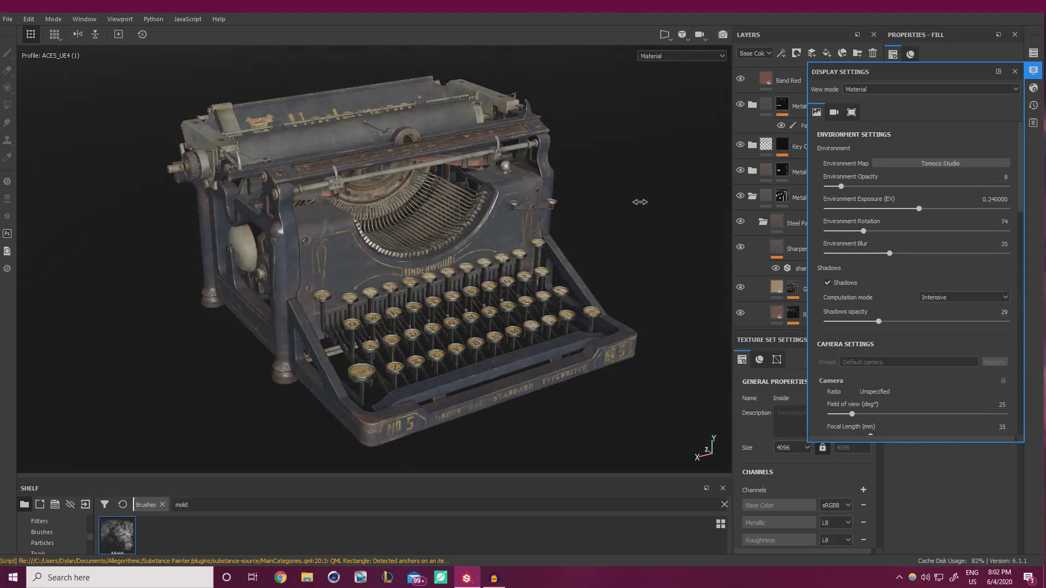
left_click(1033, 71)
left_click_drag(512, 164, 549, 158, "alt")
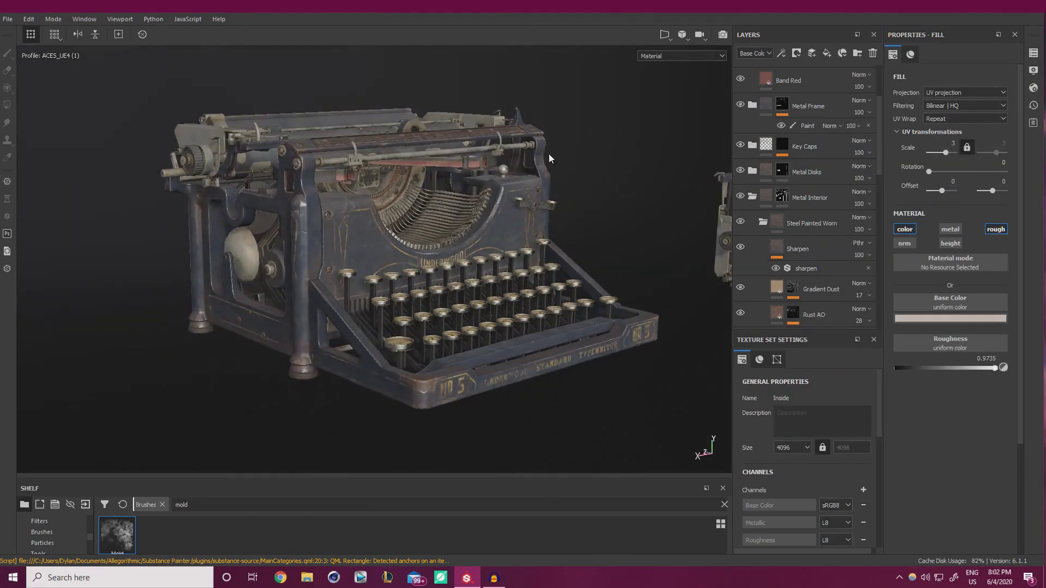
left_click_drag(458, 148, 517, 211, "alt")
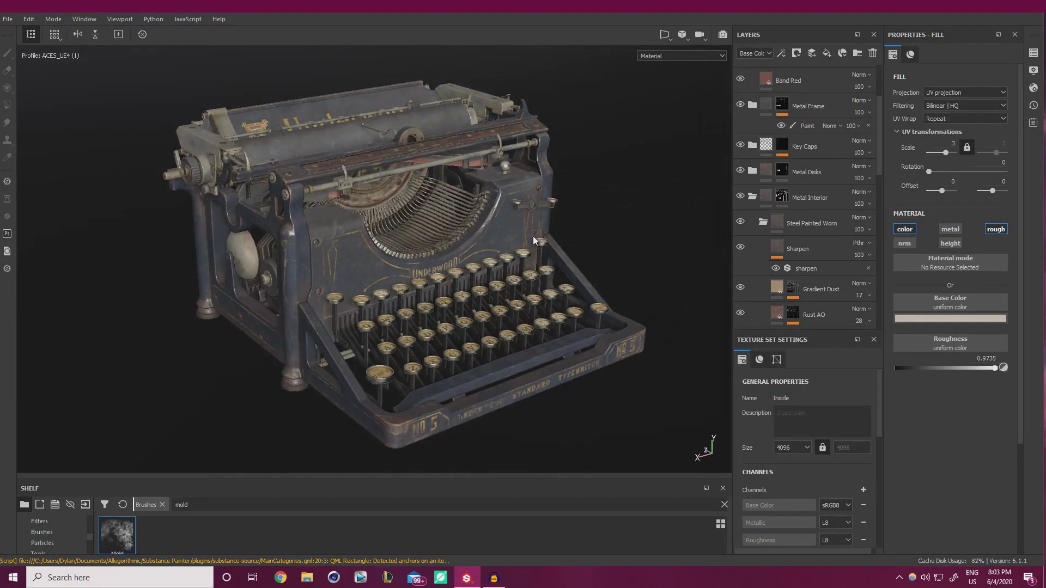
left_click_drag(600, 218, 593, 223, "alt")
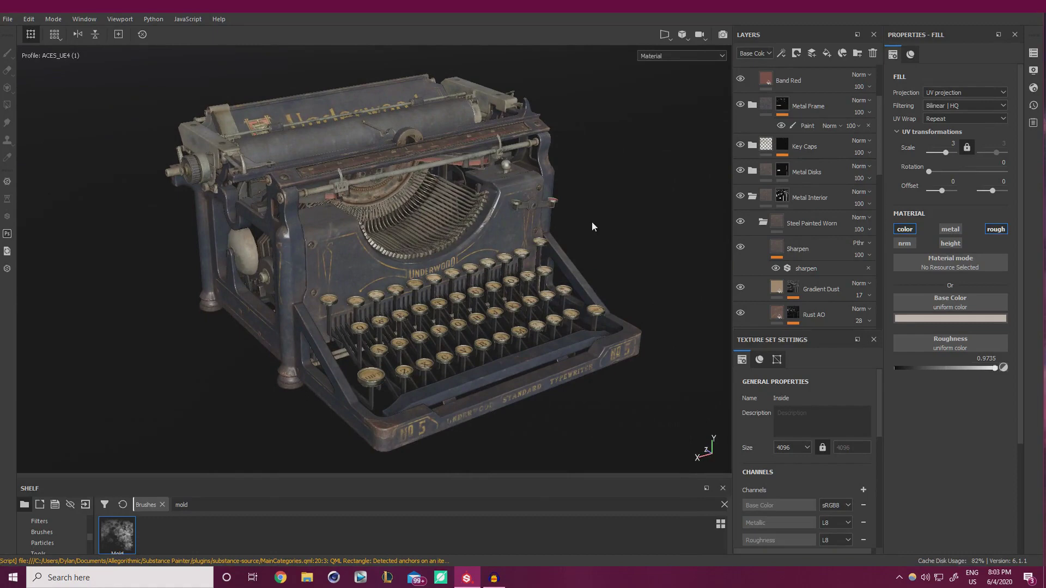
- Open Export Textures with Ctrl+Shift+E and browse the available output templates
key("ctrl+shift")
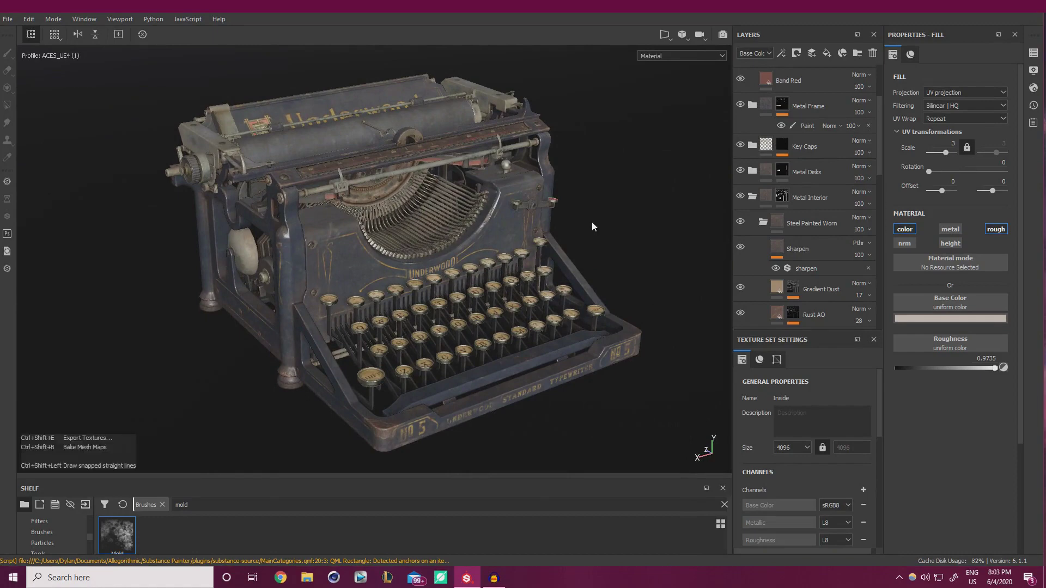
key("ctrl+shift+e")
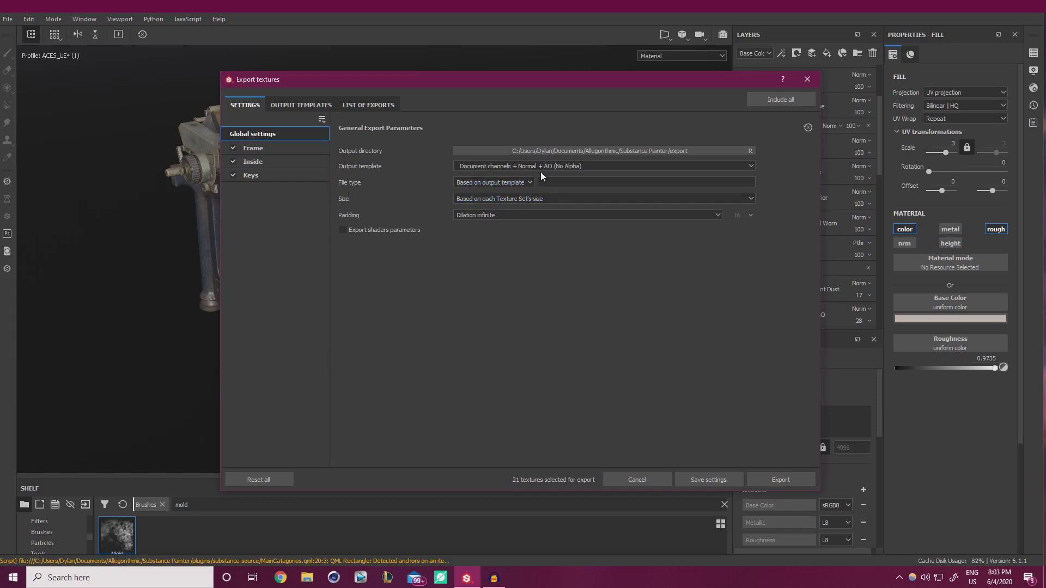
left_click(514, 165)
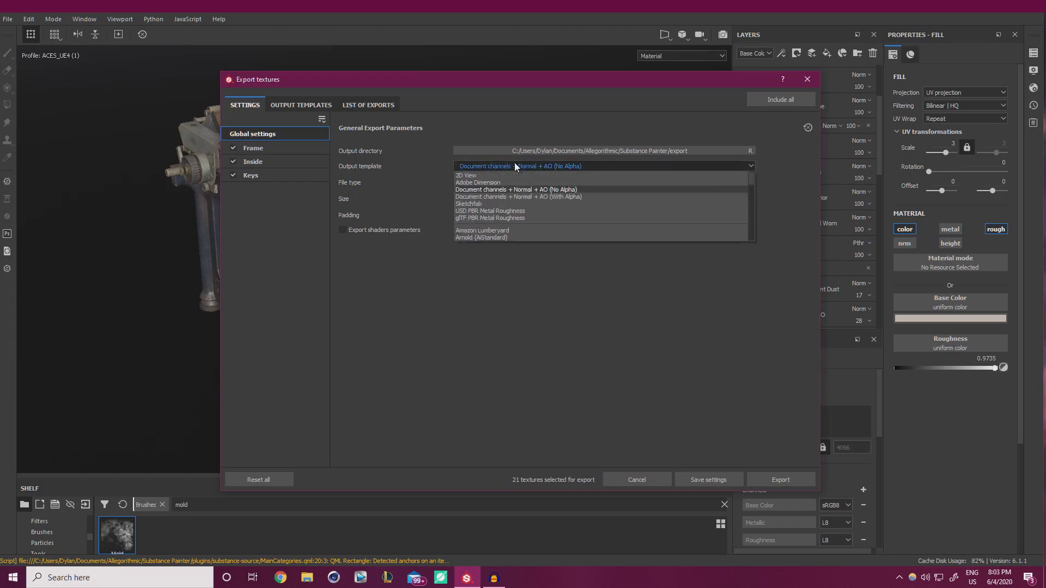
scroll(534, 194, "down", 3)
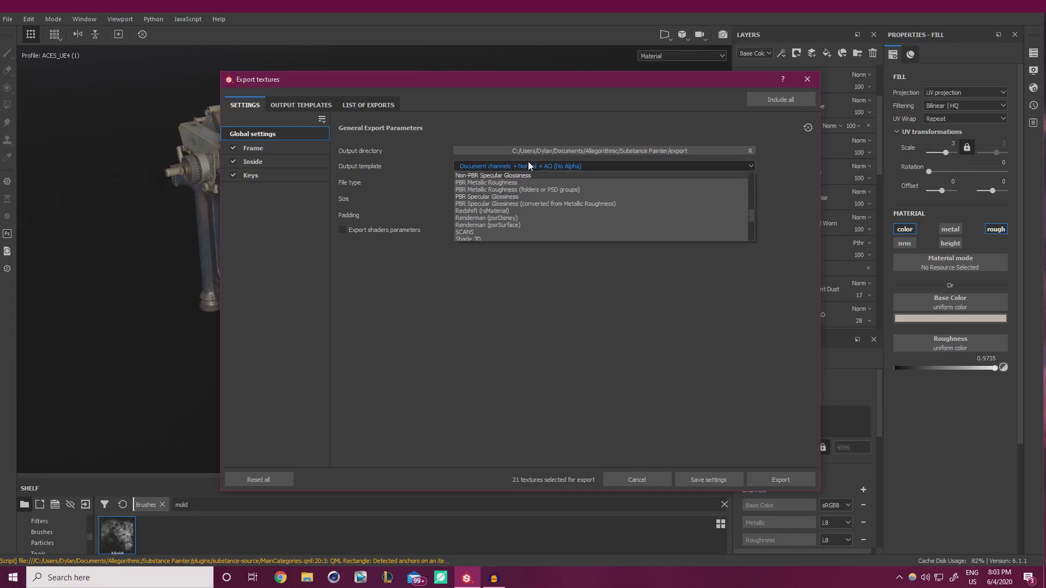
left_click(265, 151)
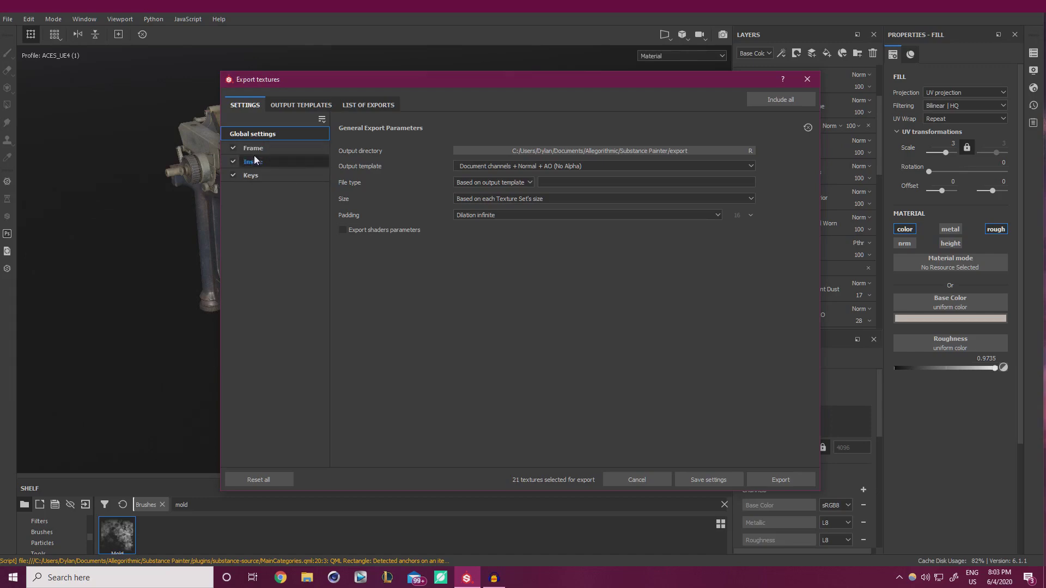
- Check the 21 queued textures, then view the Dekogon preset's Colour, RMA and Normal maps
left_click(300, 104)
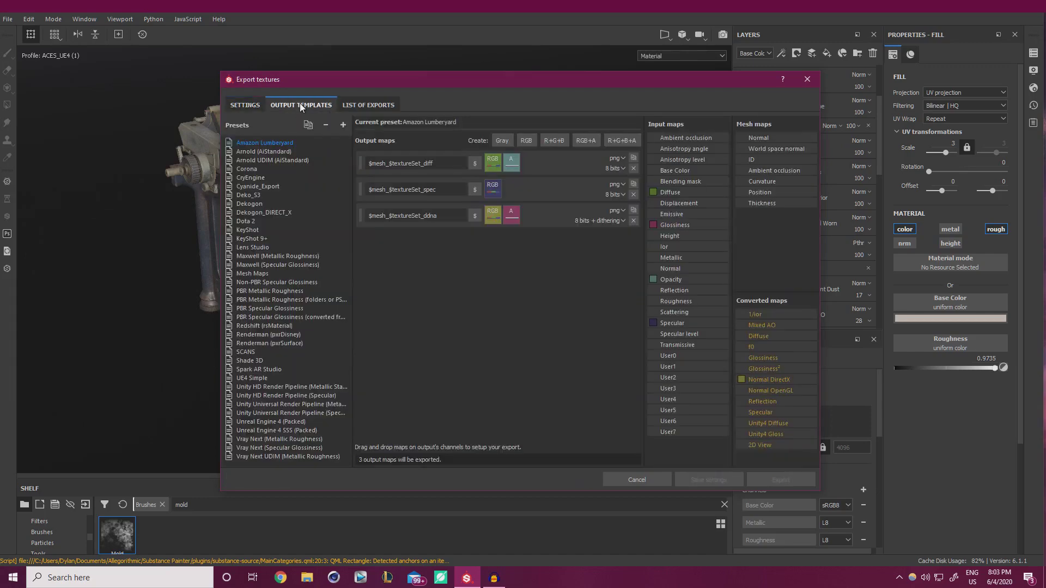
left_click(351, 104)
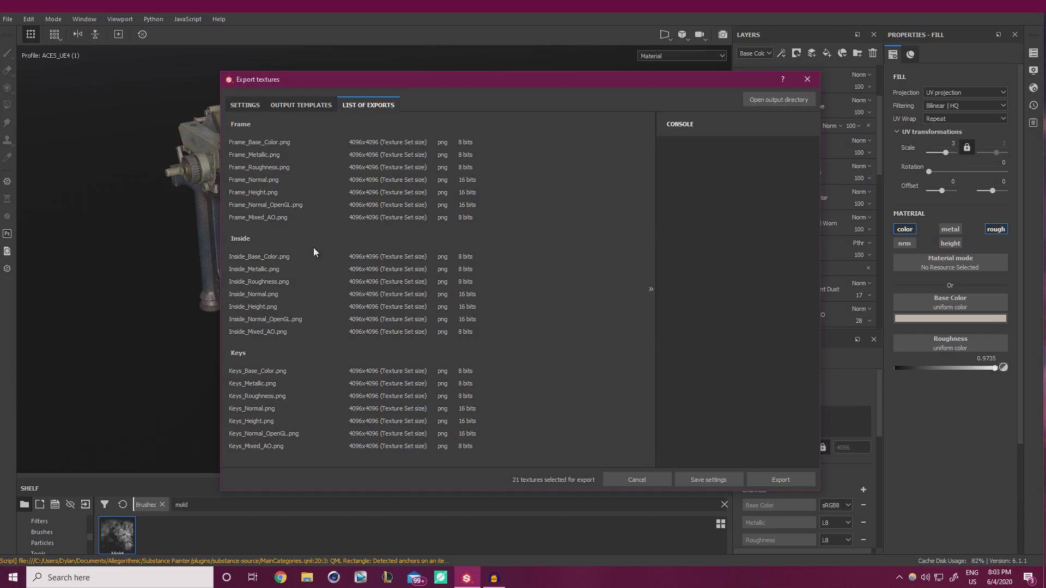
left_click(297, 103)
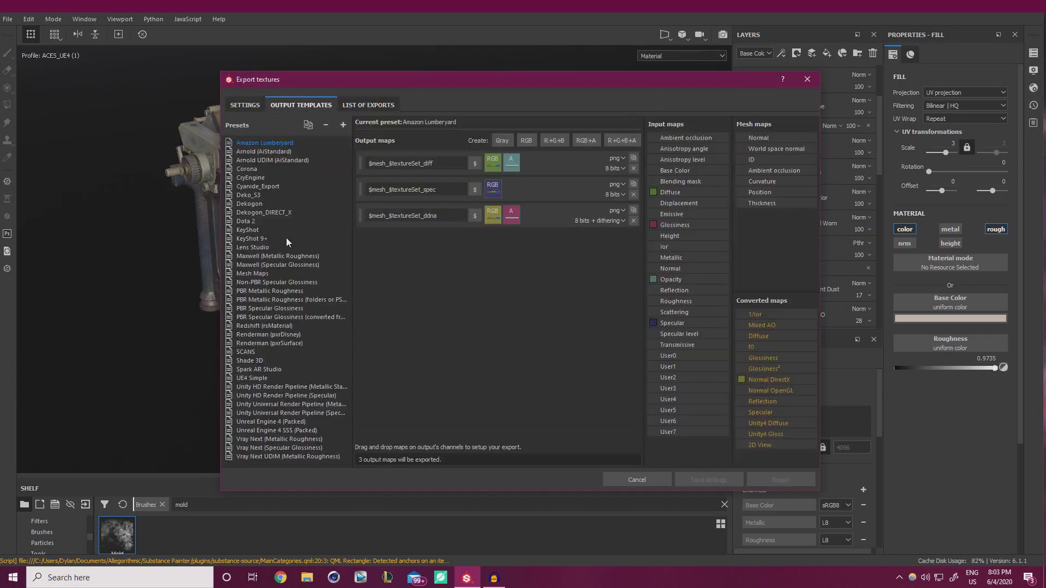
left_click(248, 205)
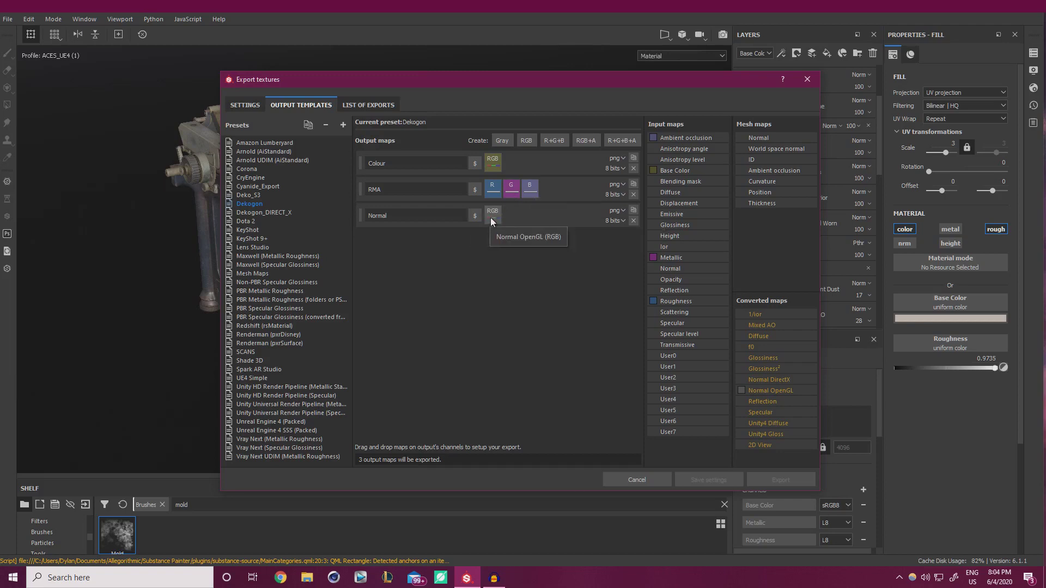
- Add new_export_preset with an R+G+B map packing Roughness, Metallic and AO gray channels
left_click(344, 125)
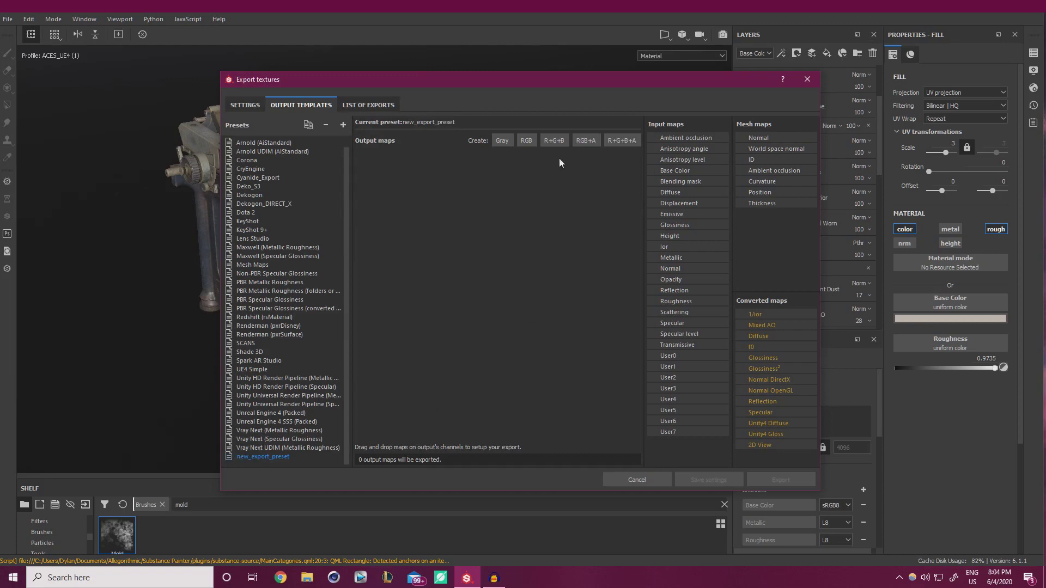
left_click(523, 143)
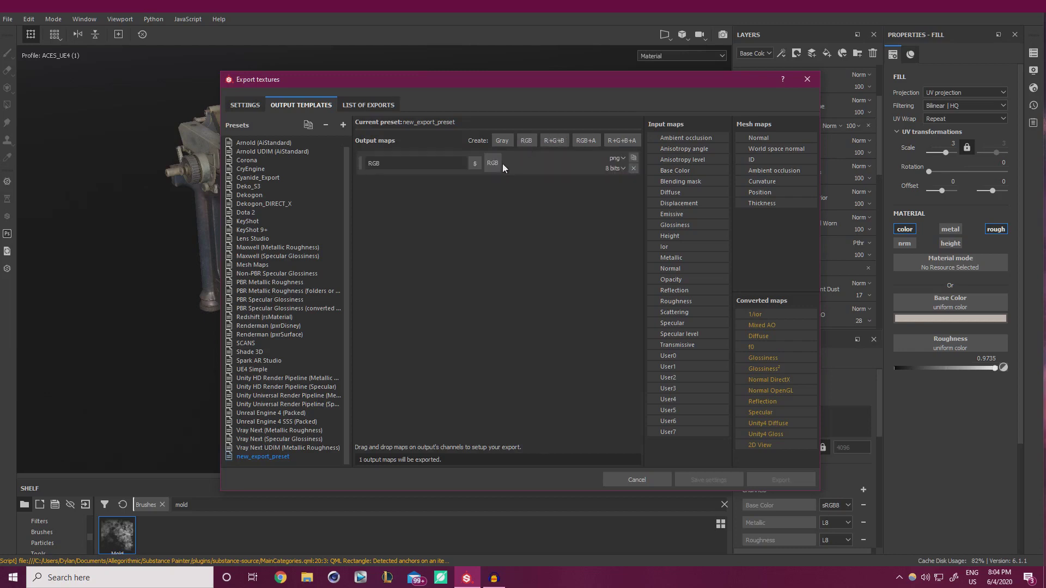
left_click(633, 169)
left_click(553, 141)
left_click_drag(469, 168, 491, 170)
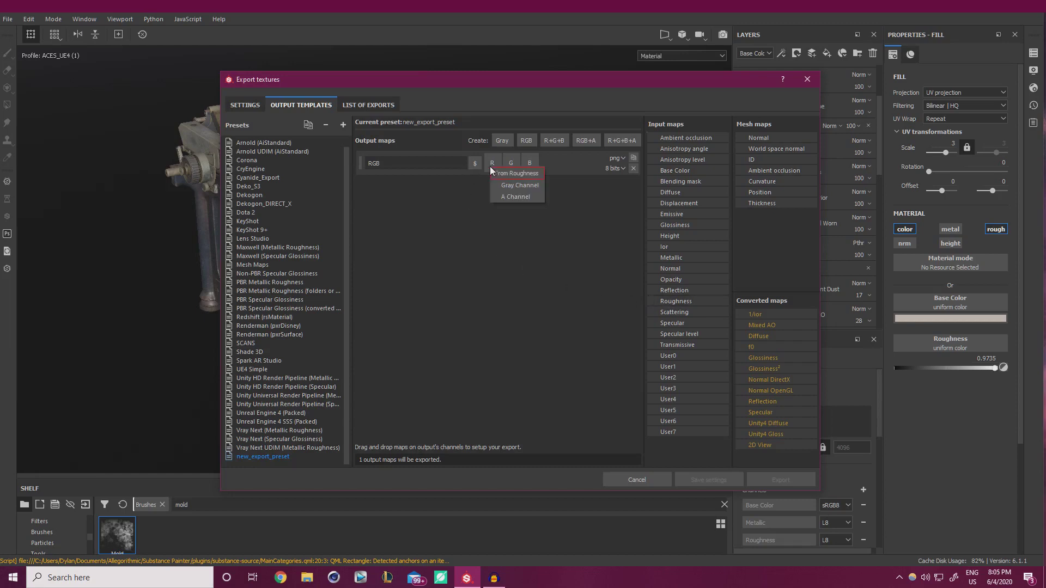
left_click(524, 188)
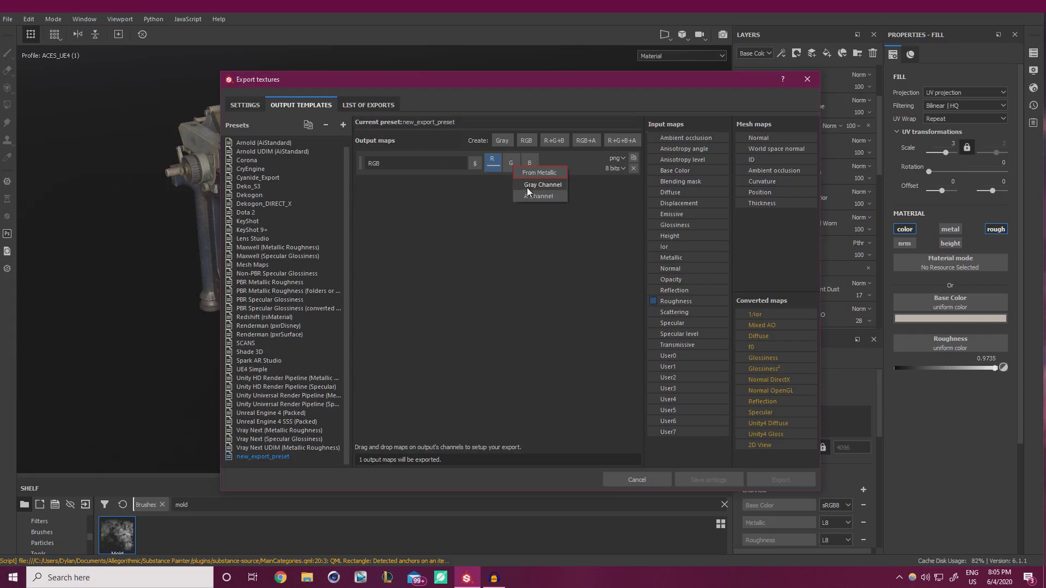
left_click(530, 188)
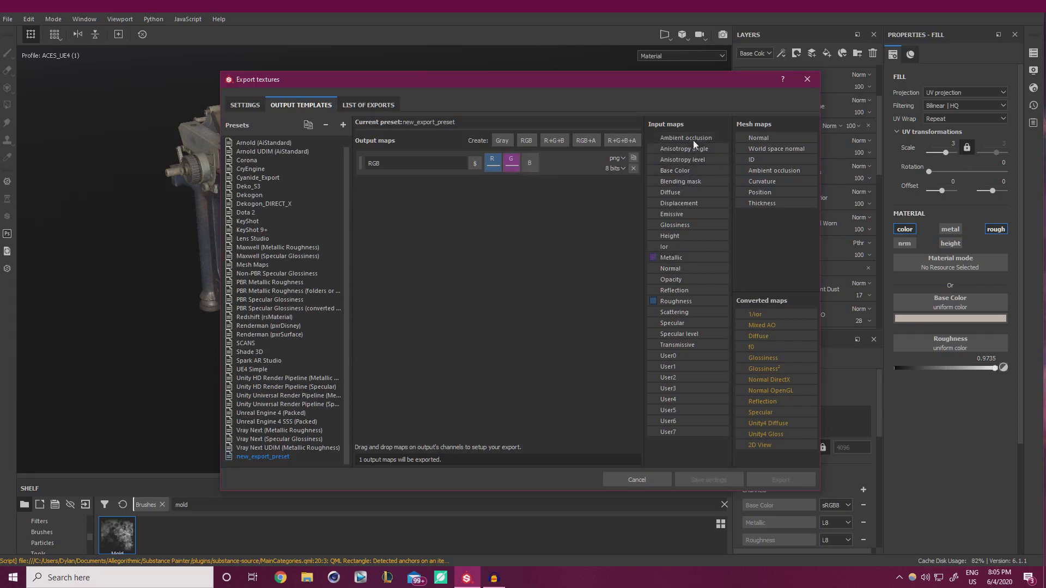
left_click_drag(693, 139, 530, 163)
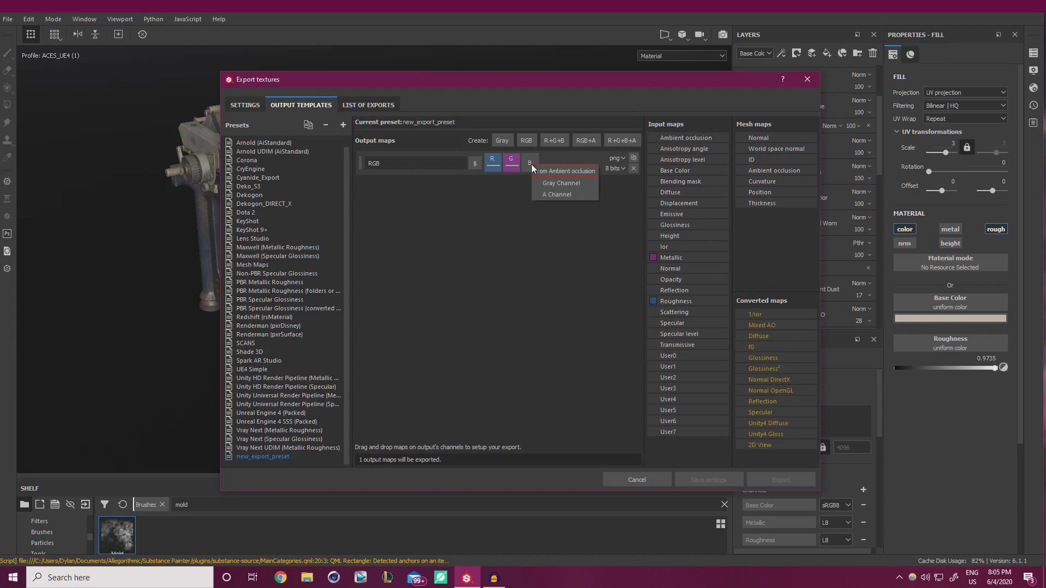
left_click(557, 184)
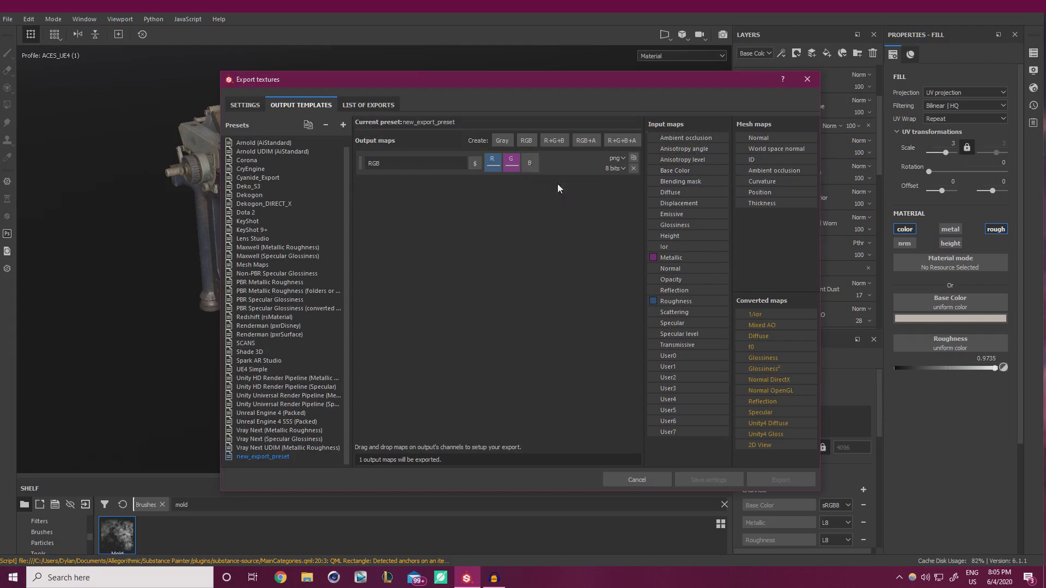
- Add two more RGB maps filled with Diffuse and Normal OpenGL channels
left_click(527, 141)
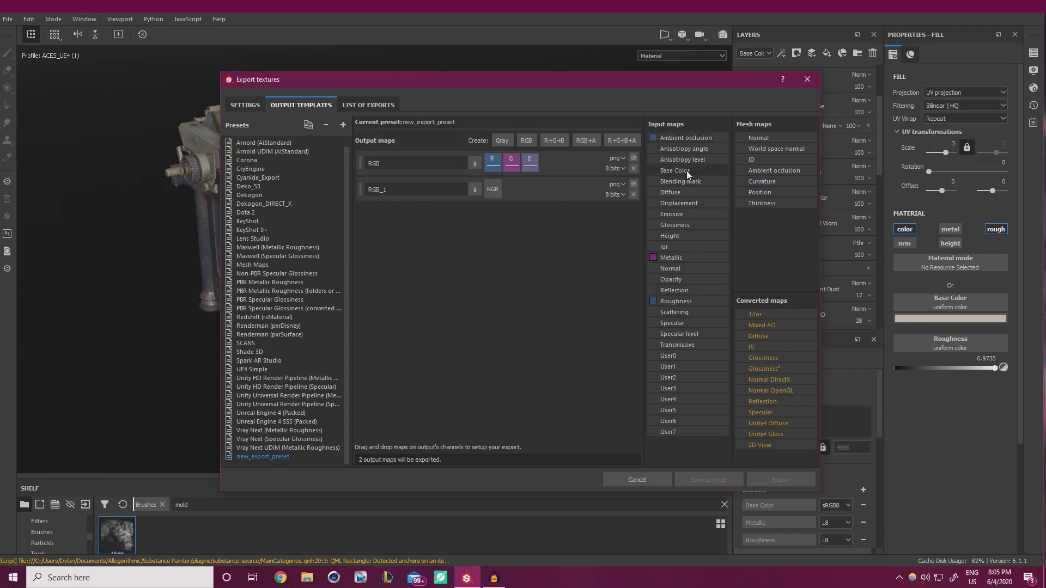
left_click(493, 189)
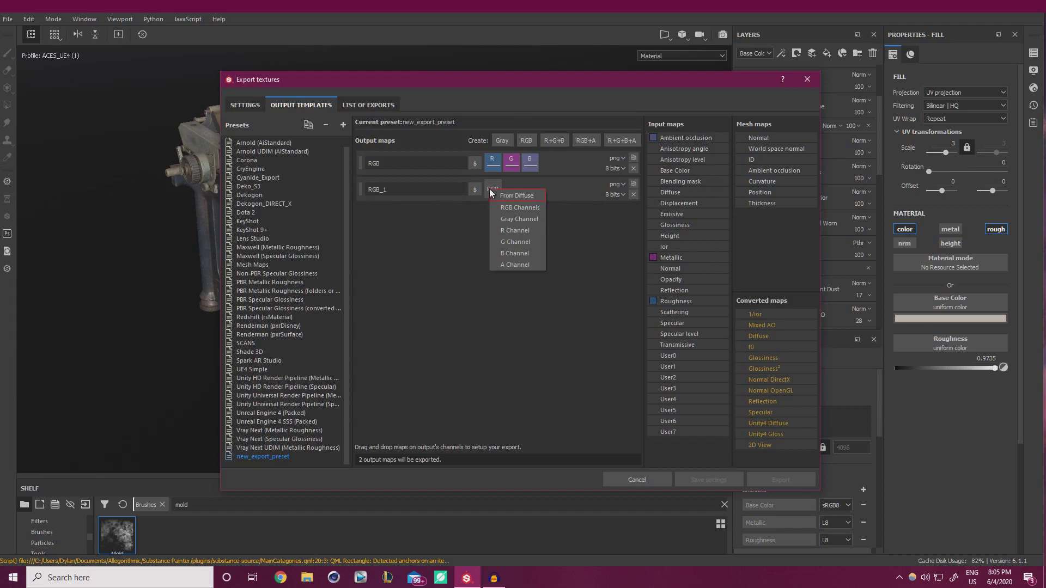
left_click(528, 207)
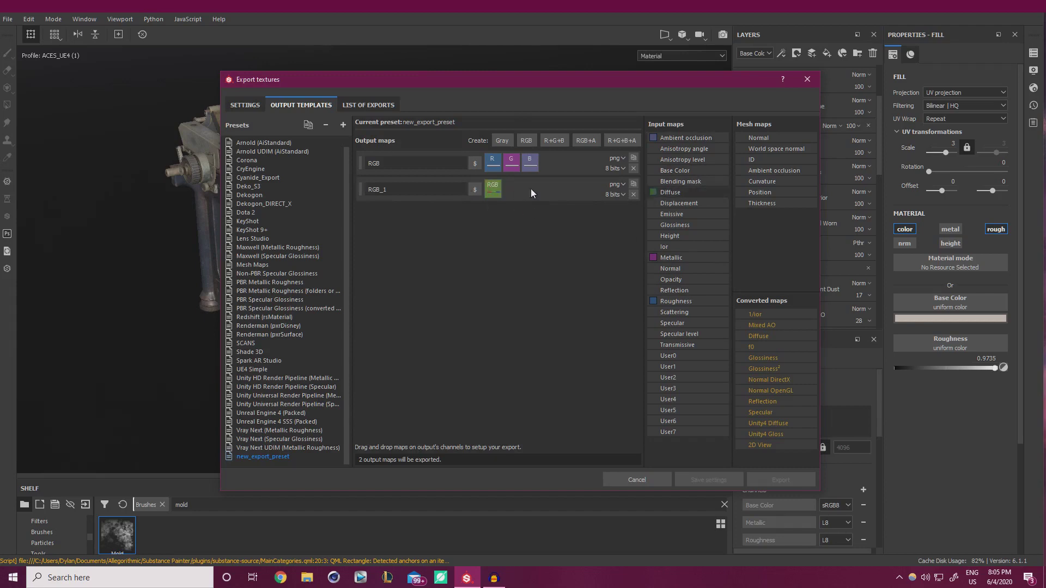
left_click(524, 140)
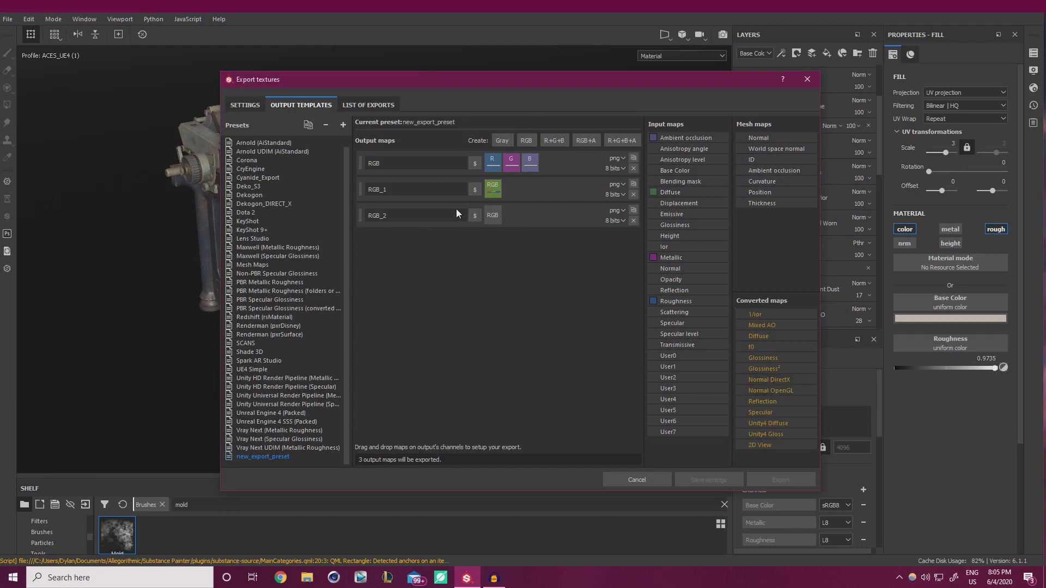
left_click_drag(456, 213, 492, 216)
left_click(527, 232)
- Choose Deko_S3 as the export output template
left_click(244, 105)
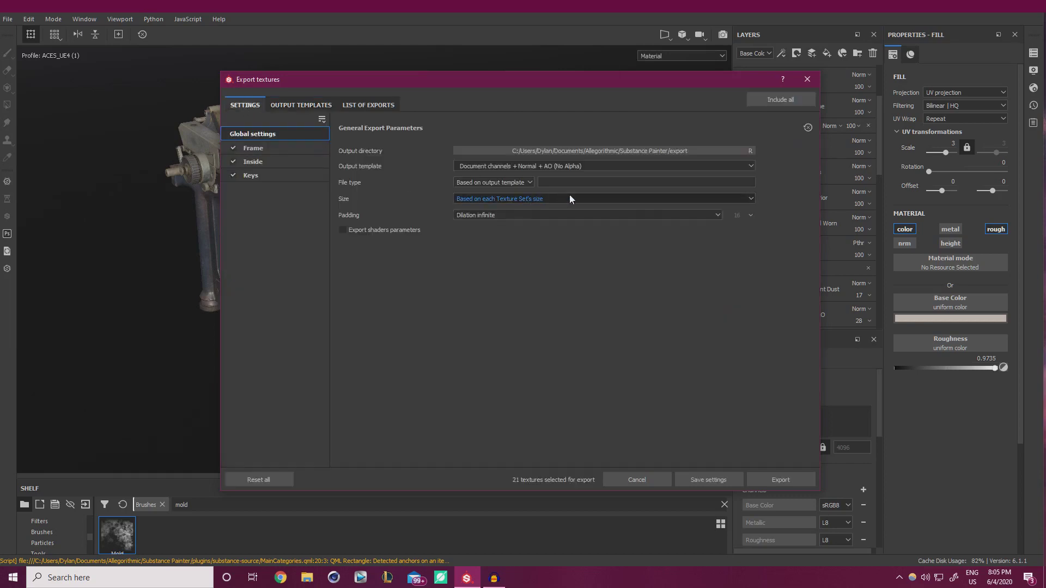
left_click(545, 166)
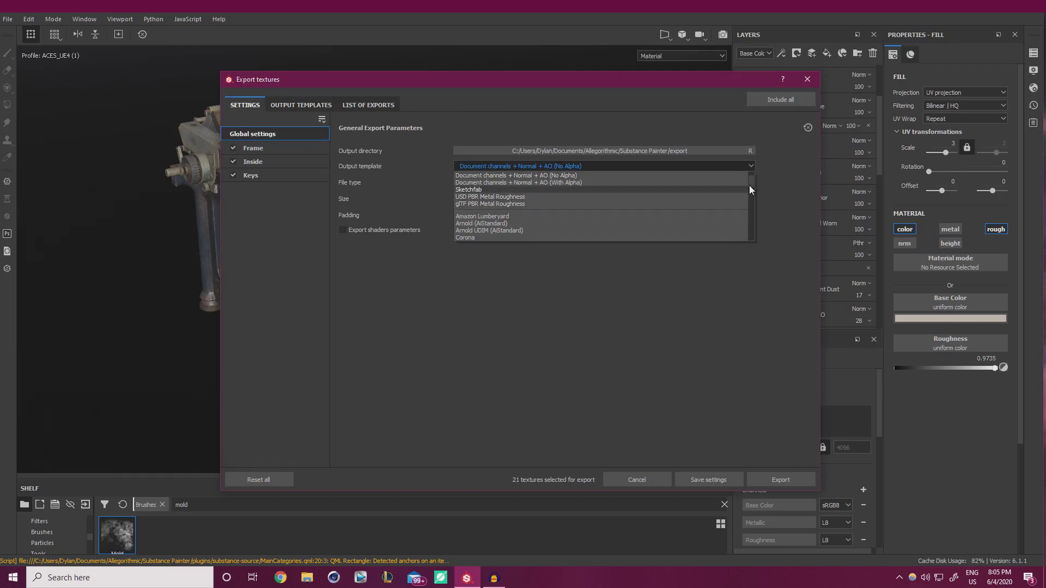
scroll(752, 184, "down", 1)
scroll(752, 188, "up", 1)
scroll(750, 194, "down", 3)
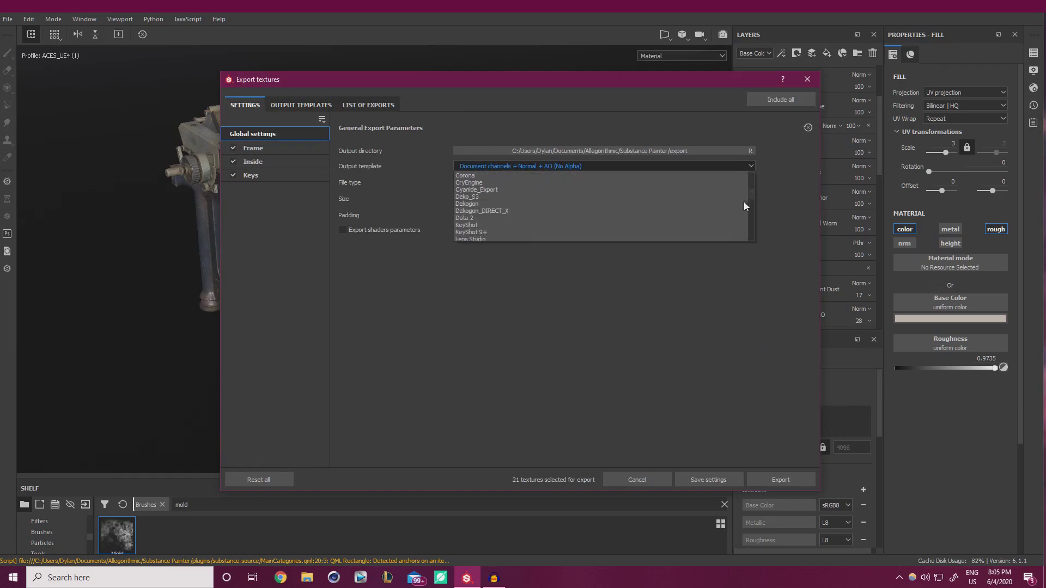
left_click(476, 198)
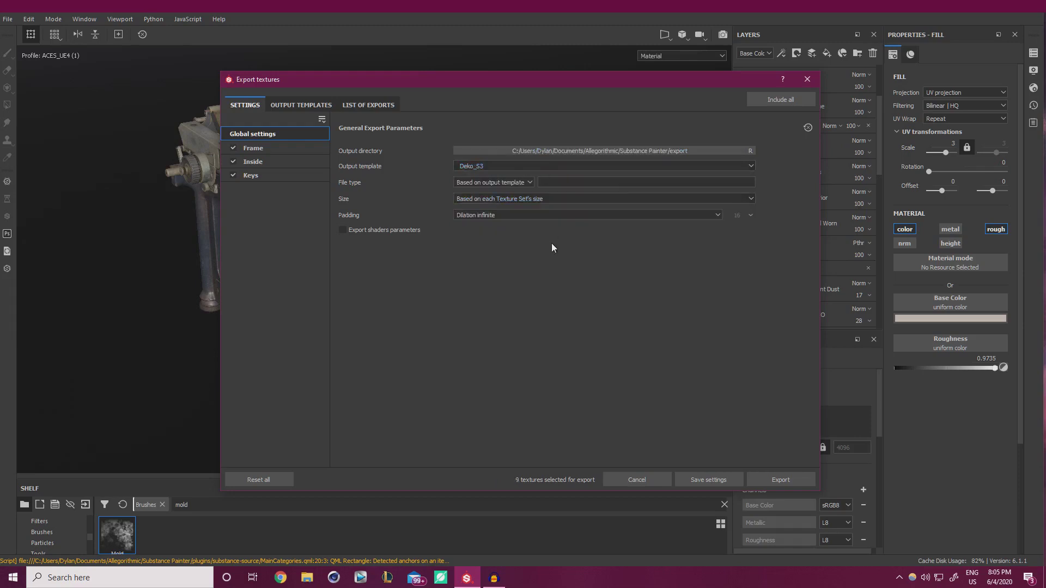
left_click(505, 166)
left_click(504, 166)
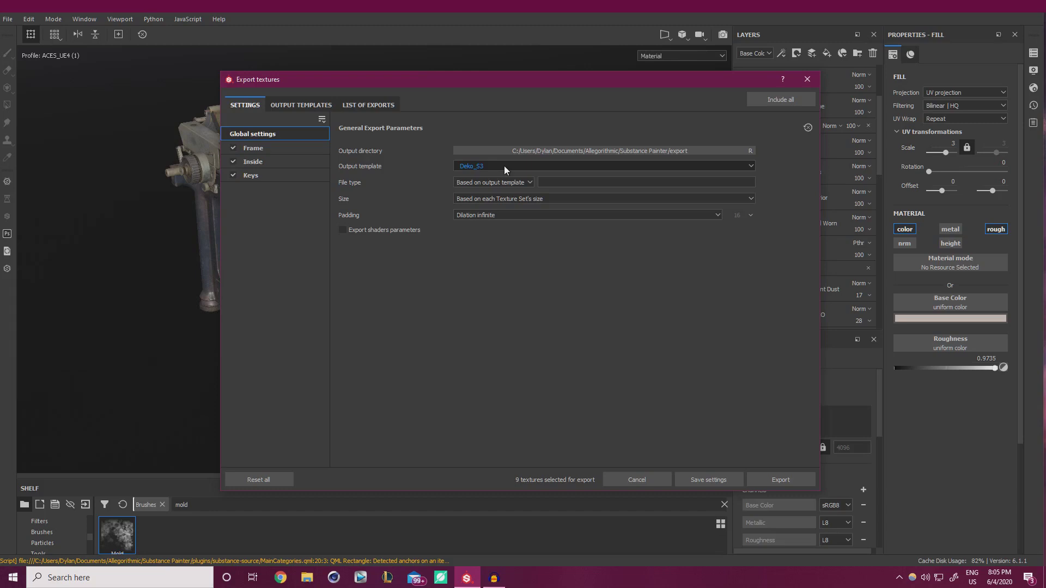
- Set the export file type to targa at 8 bits and open the output directory picker
left_click(483, 184)
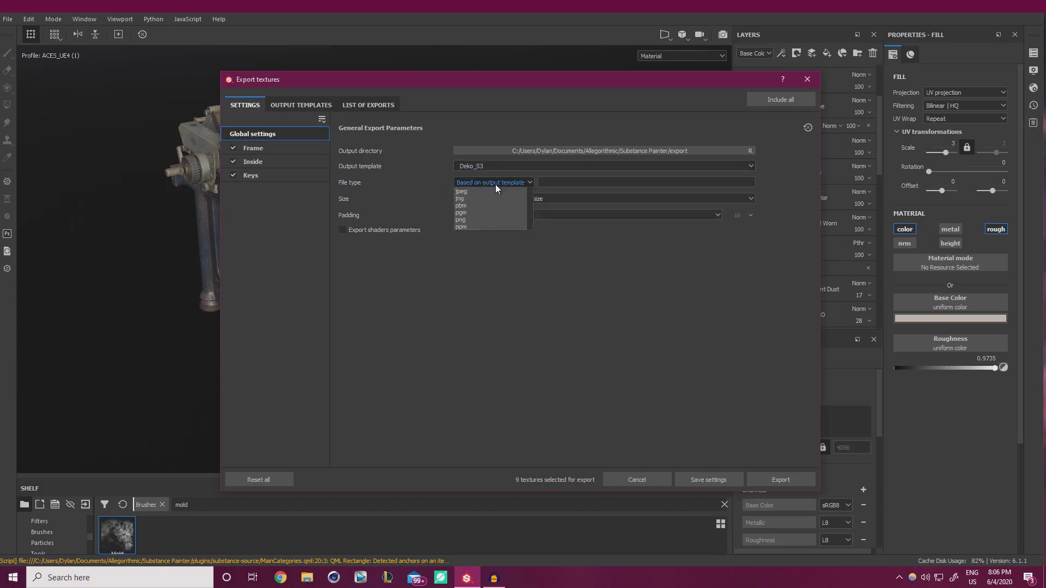
mouse_move(530, 207)
left_mouse_down()
mouse_move(533, 241)
mouse_move(533, 222)
left_mouse_up()
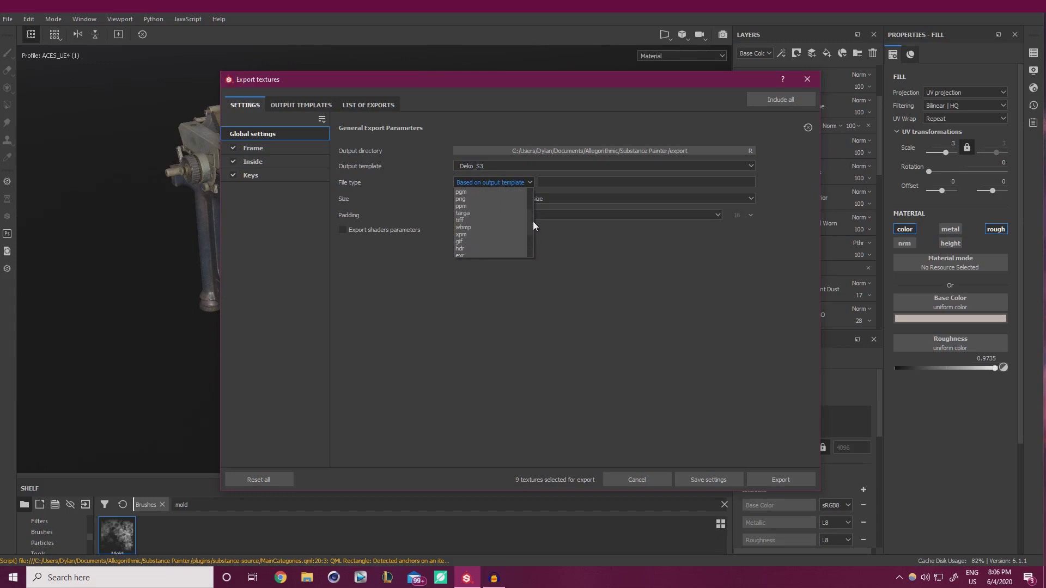
left_click(477, 214)
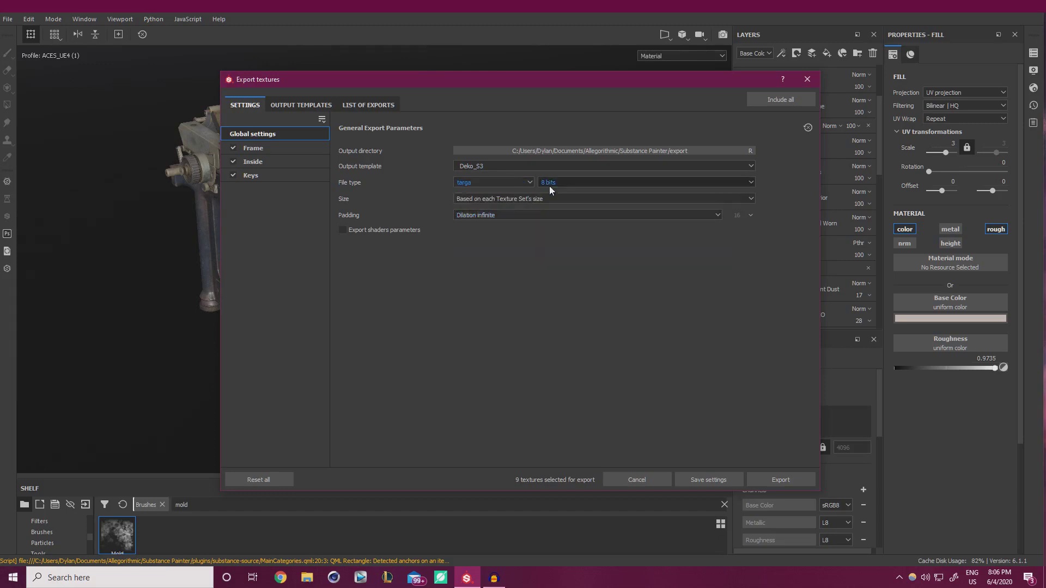
left_click(570, 183)
left_click(570, 182)
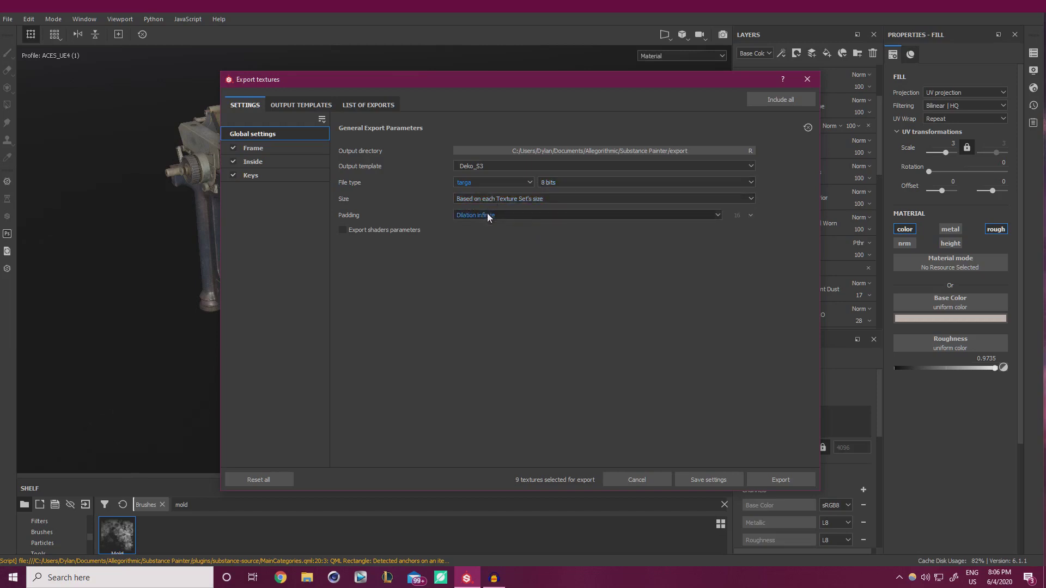
left_click(618, 153)
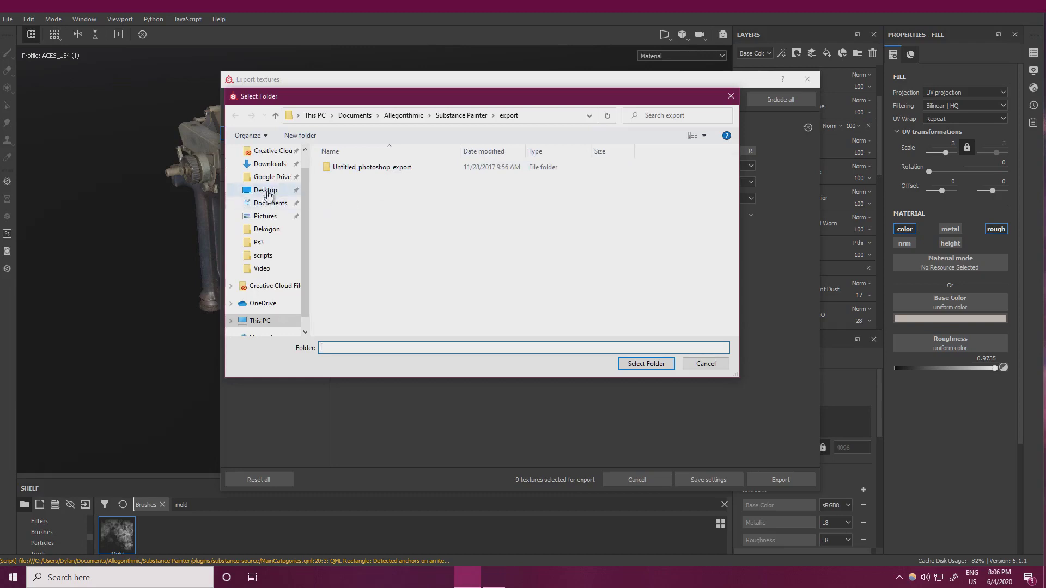
- Create a Textures folder in Desktop > Typewriter_Tutorial > WorkFiles and select it as output
left_click(273, 191)
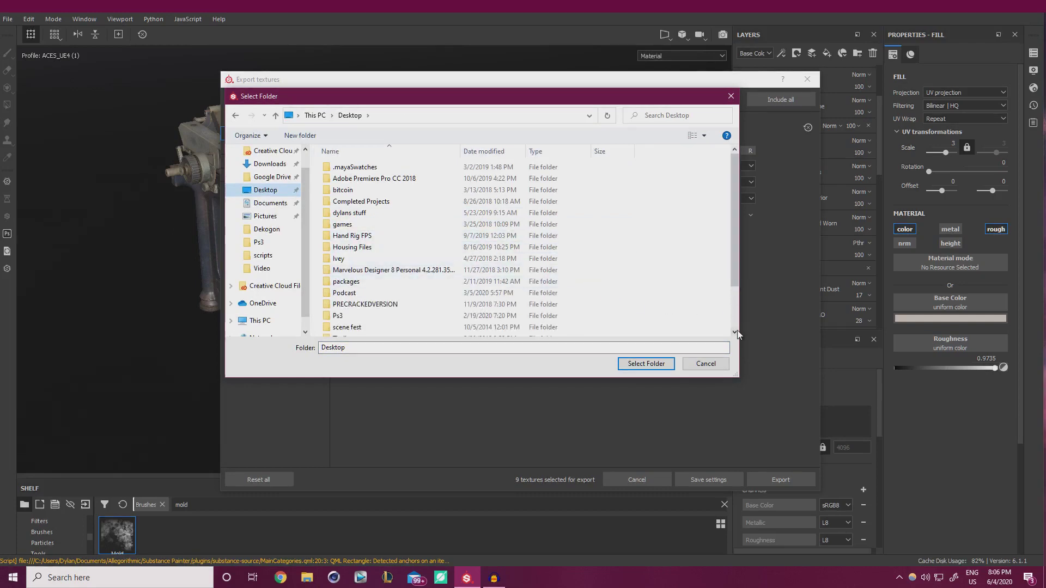
scroll(735, 332, "down", 1)
double_click(365, 331)
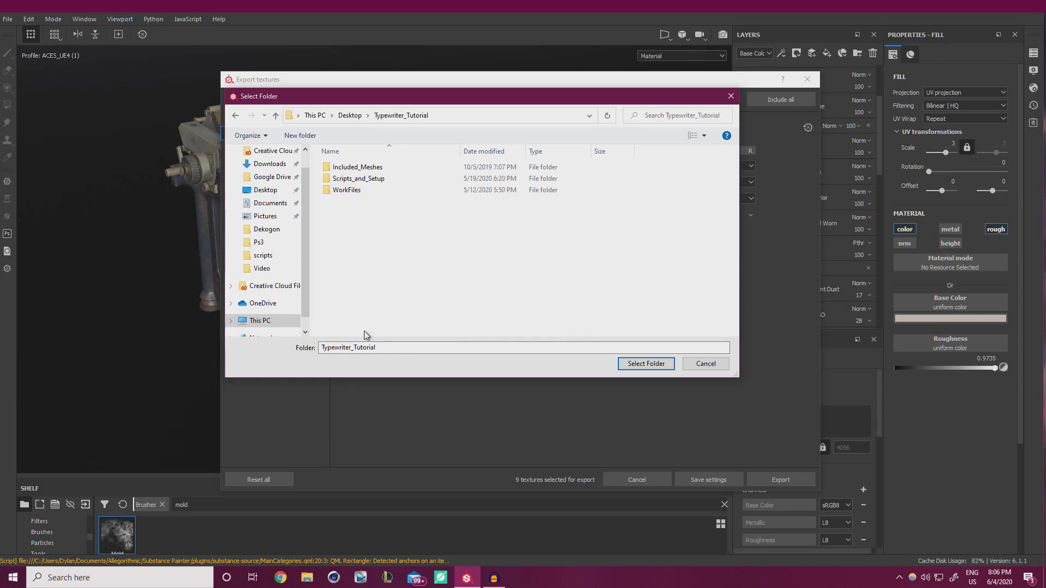
double_click(354, 190)
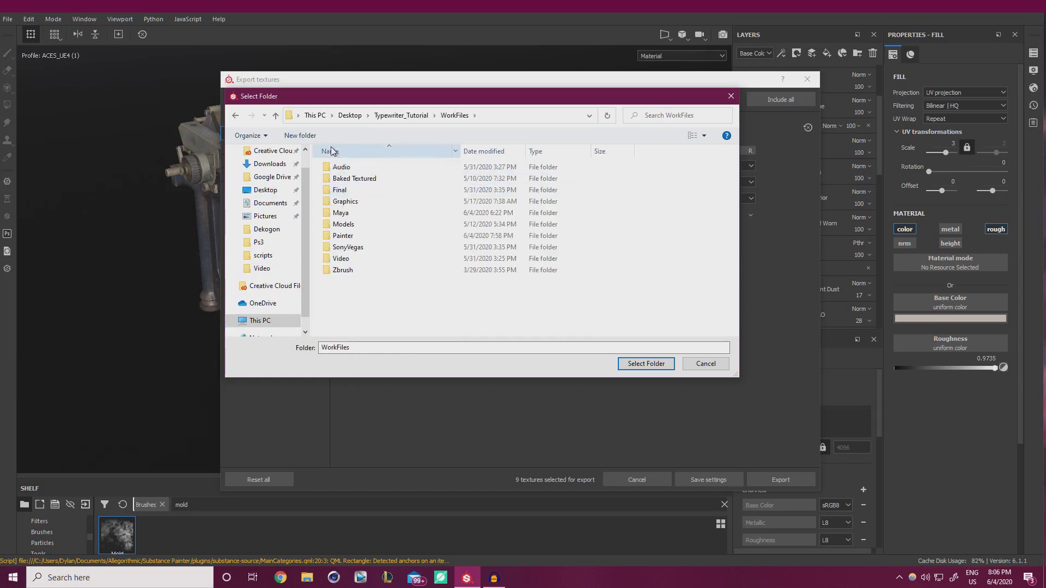
left_click(311, 135)
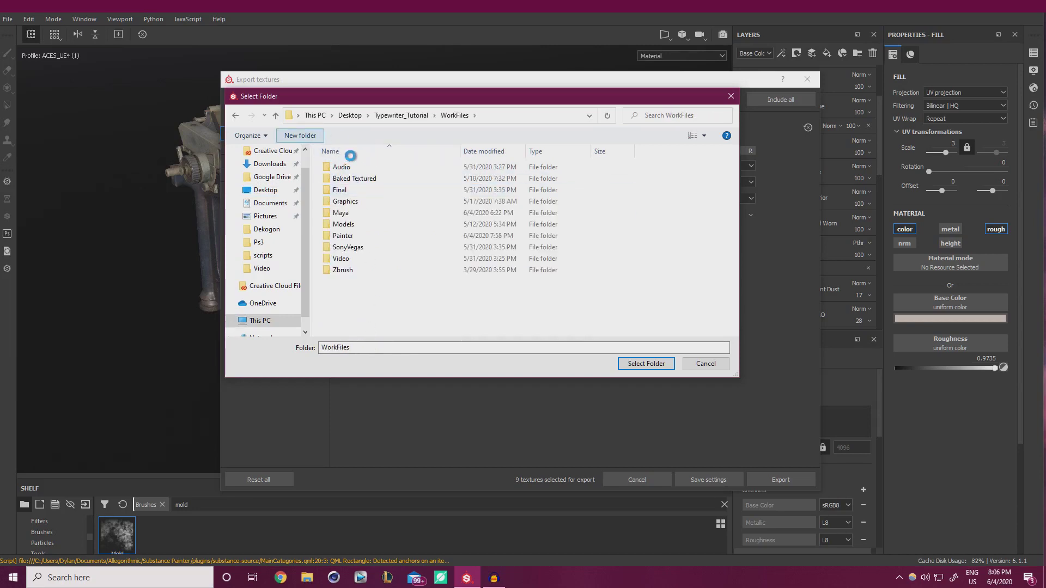
type("Textures")
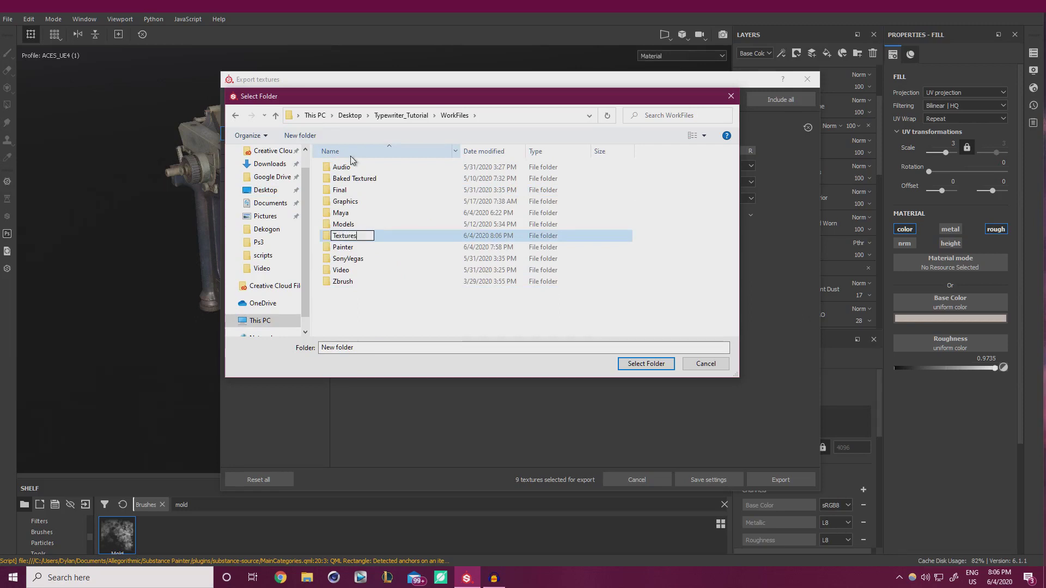
key("Return")
double_click(348, 261)
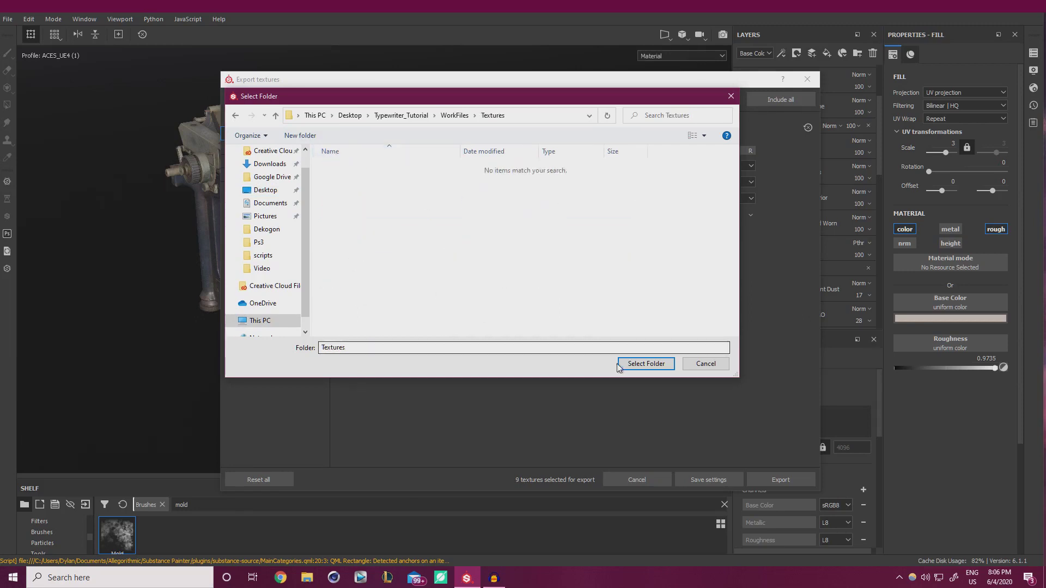
left_click(645, 364)
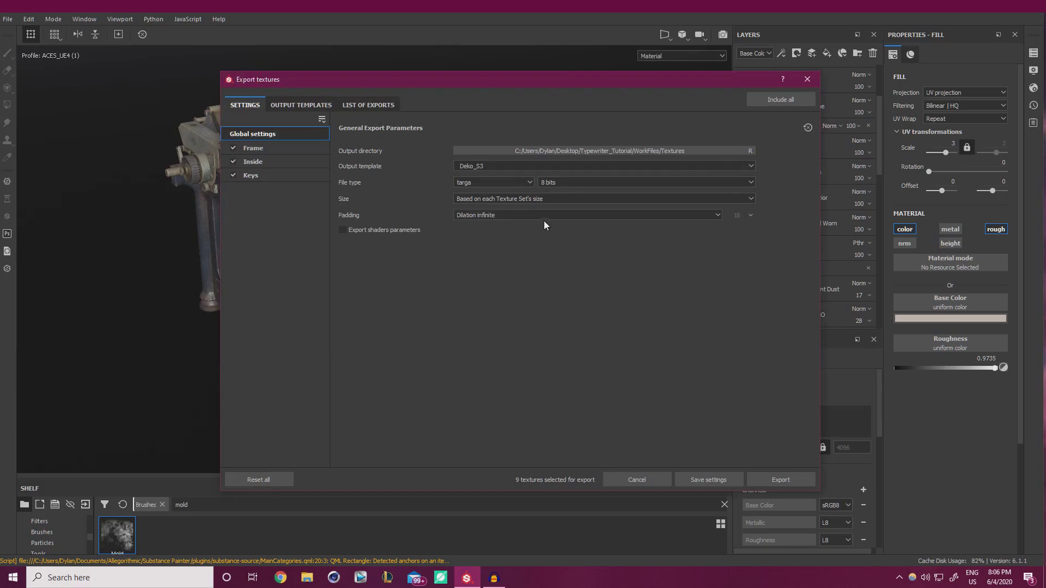
- Confirm nine 4096x4096 tga maps for Frame, Inside and Keys across the export tabs
left_click(281, 104)
left_click(348, 105)
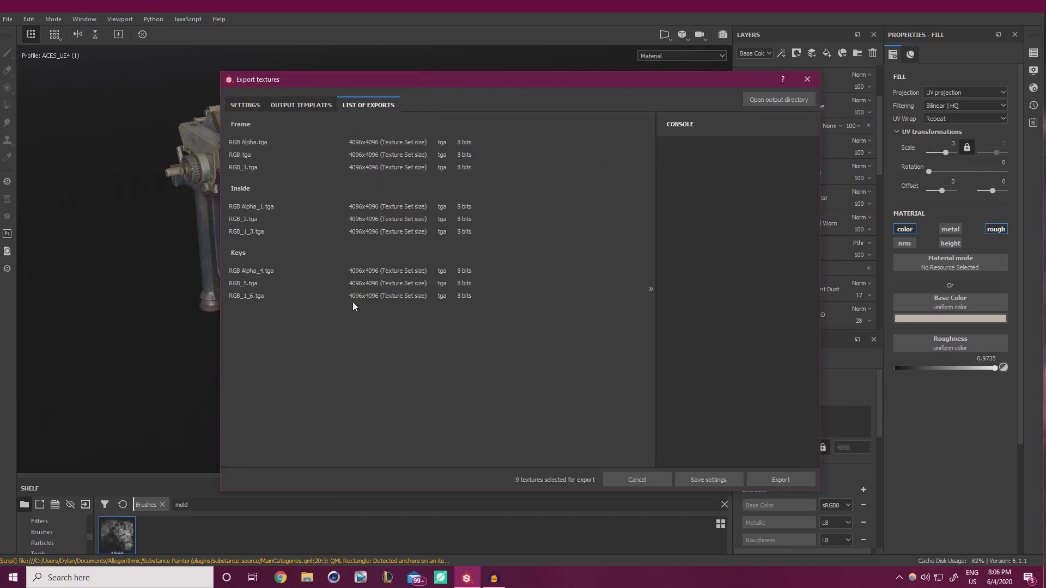
left_click(290, 104)
left_click(252, 105)
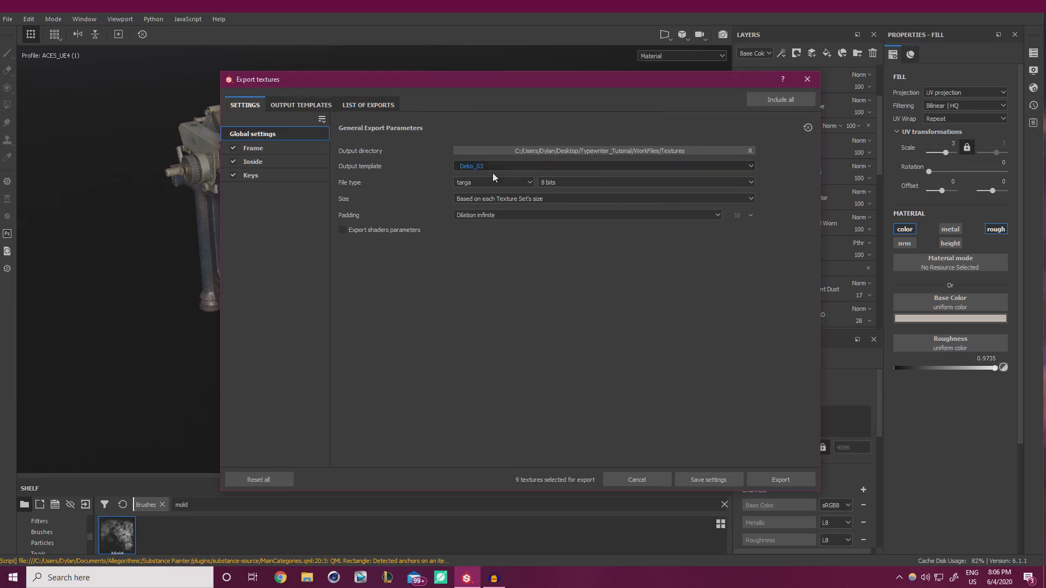
left_click(353, 106)
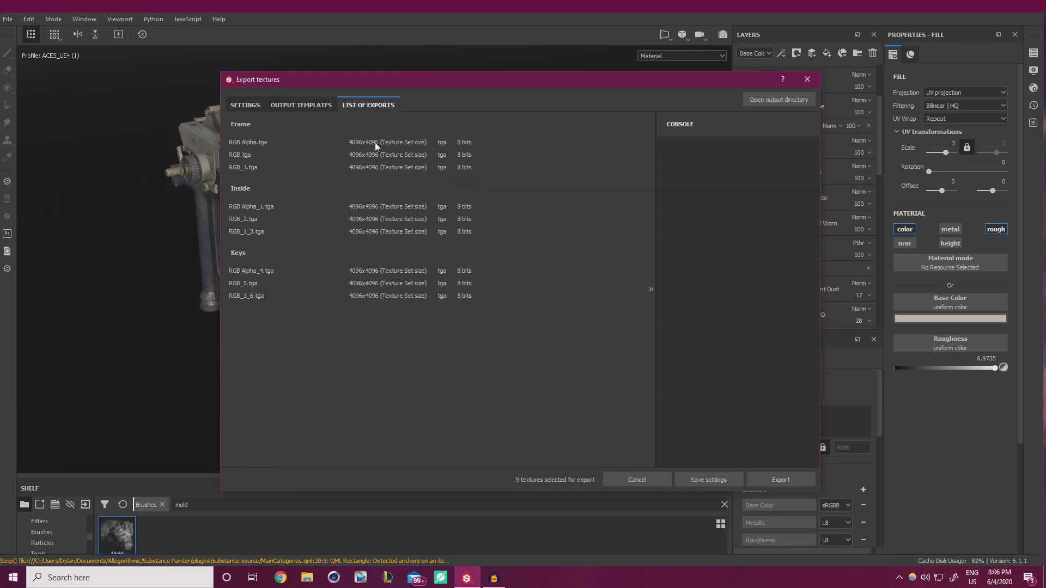
left_click(251, 107)
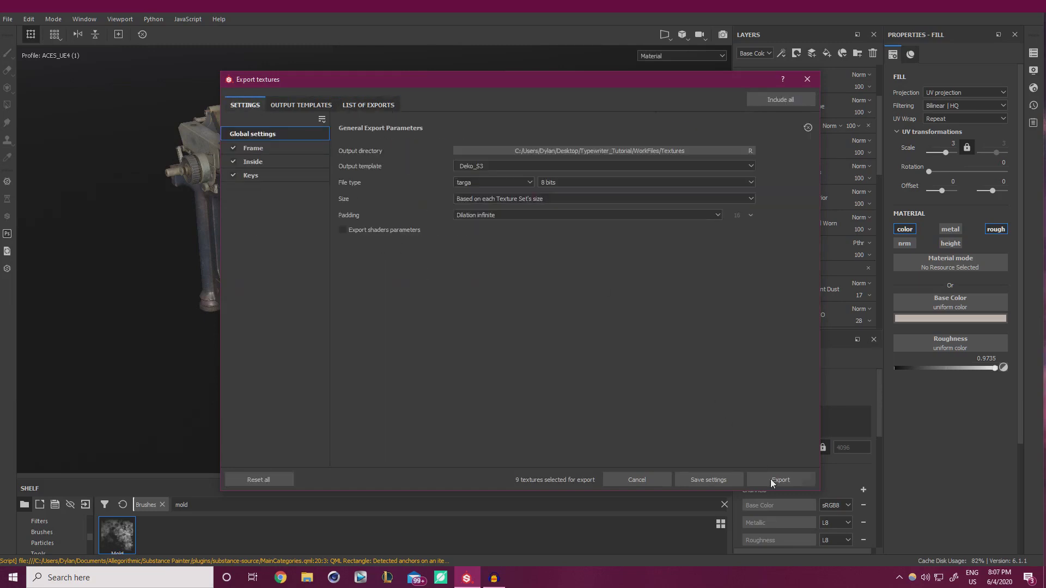
- Export the nine targa maps and, once finished, open the output directory
left_click(786, 479)
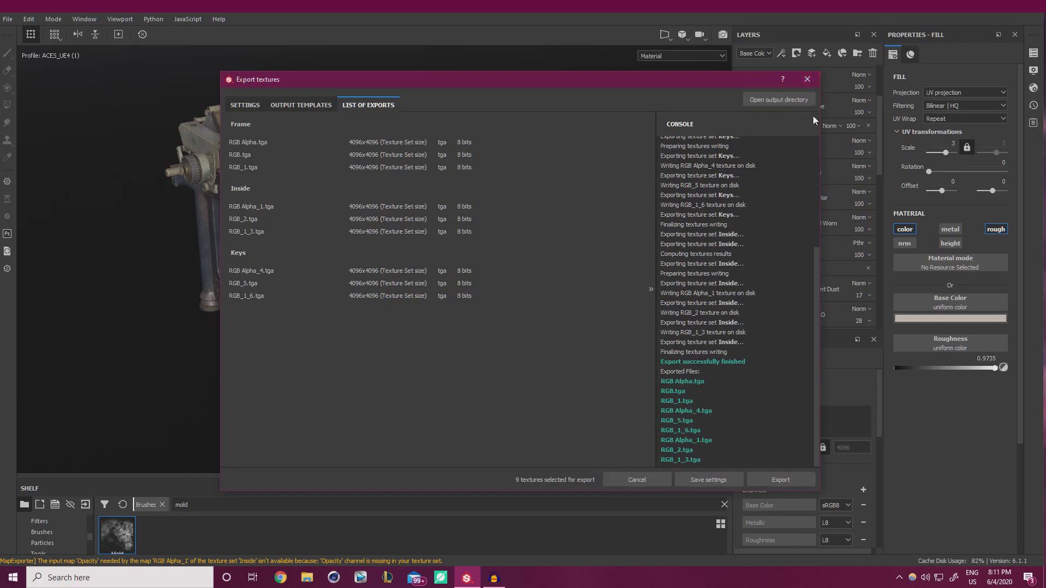
left_click(783, 100)
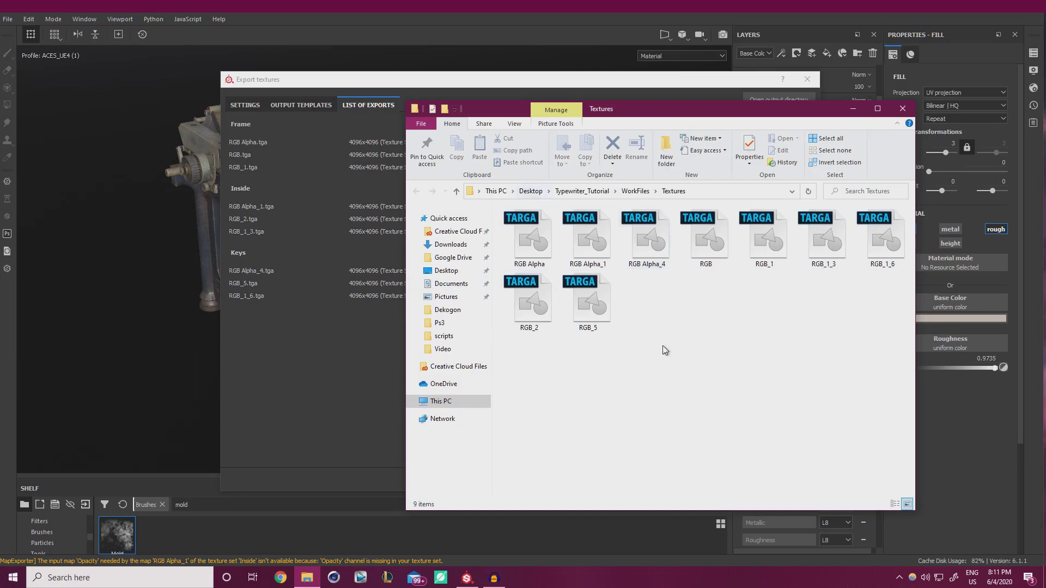
- Close the Textures Explorer window and the Export textures dialog
left_click(902, 109)
left_click(807, 79)
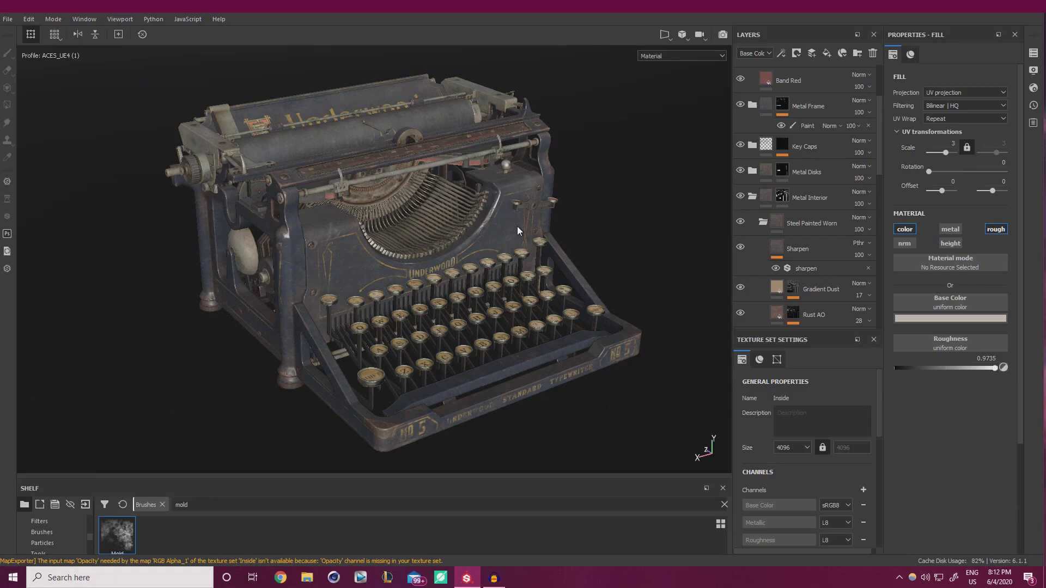
left_click_drag(441, 188, 374, 269, "alt")
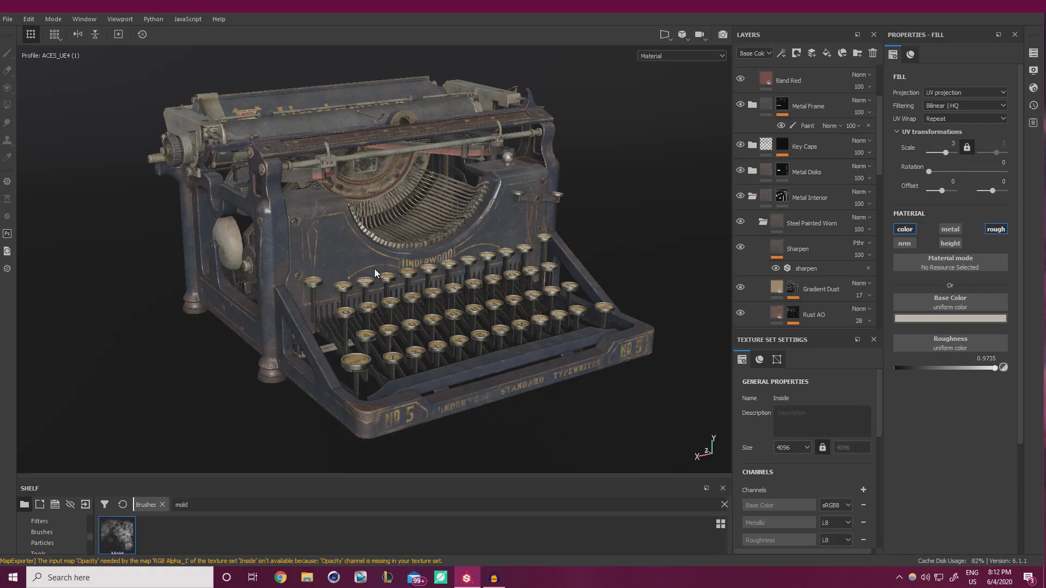
left_click_drag(374, 269, 472, 329, "alt")
scroll(462, 234, "up", 3)
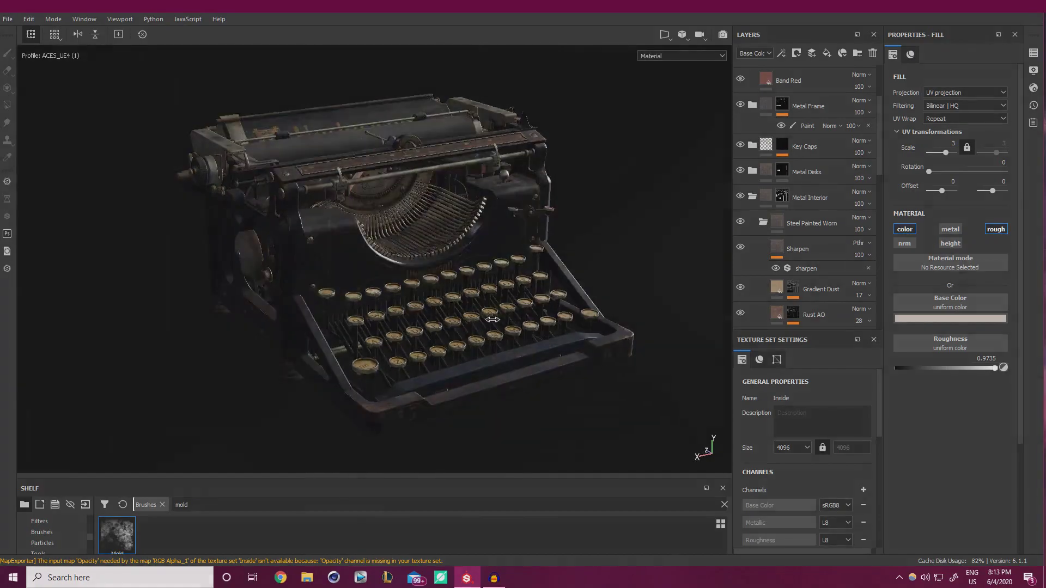